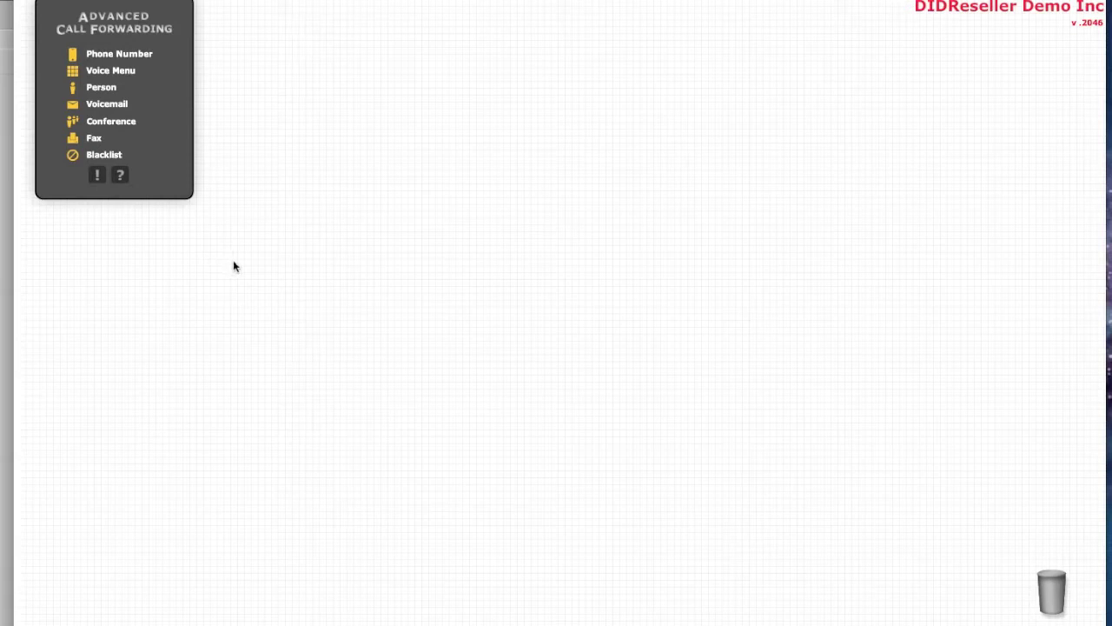
# - Place a Phone Number block on the canvas and assign it the second listed incoming number
pyautogui.moveTo(117, 54); pyautogui.dragTo(172, 298)
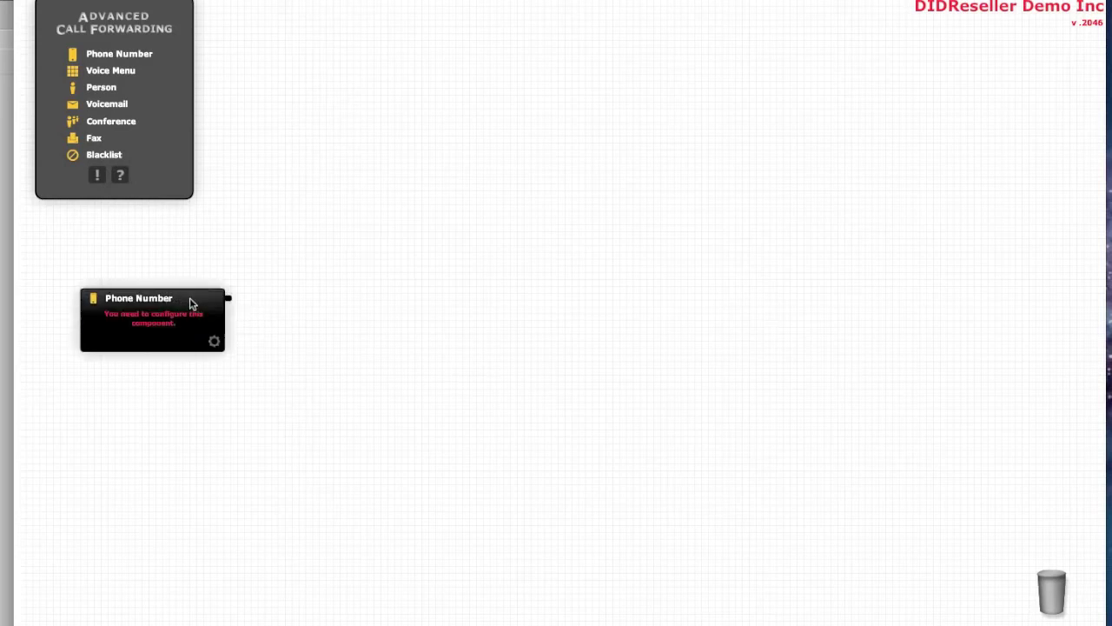
pyautogui.click(214, 343)
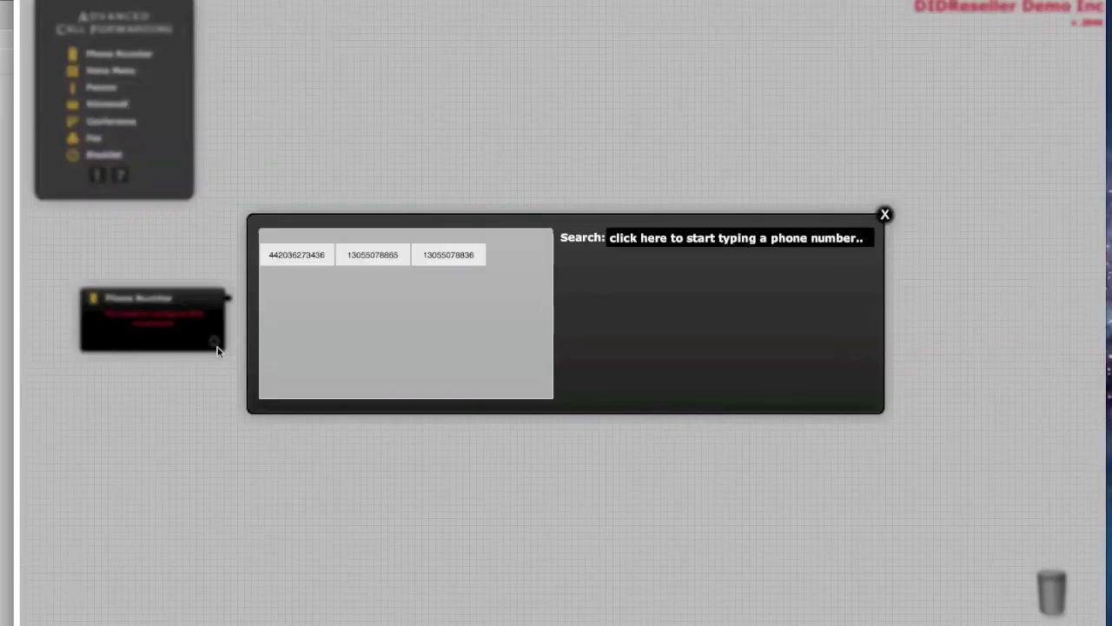
pyautogui.click(368, 258)
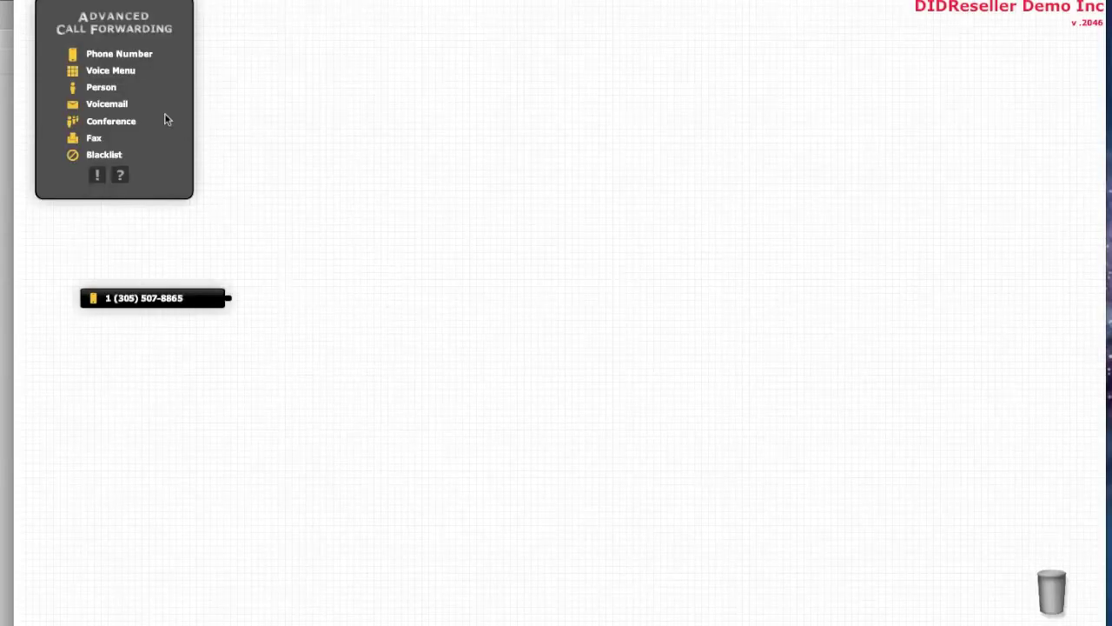
# - Add a Person block beside the phone number and enter the person's name
pyautogui.click(97, 92)
pyautogui.moveTo(97, 92); pyautogui.dragTo(457, 298)
pyautogui.click(462, 298)
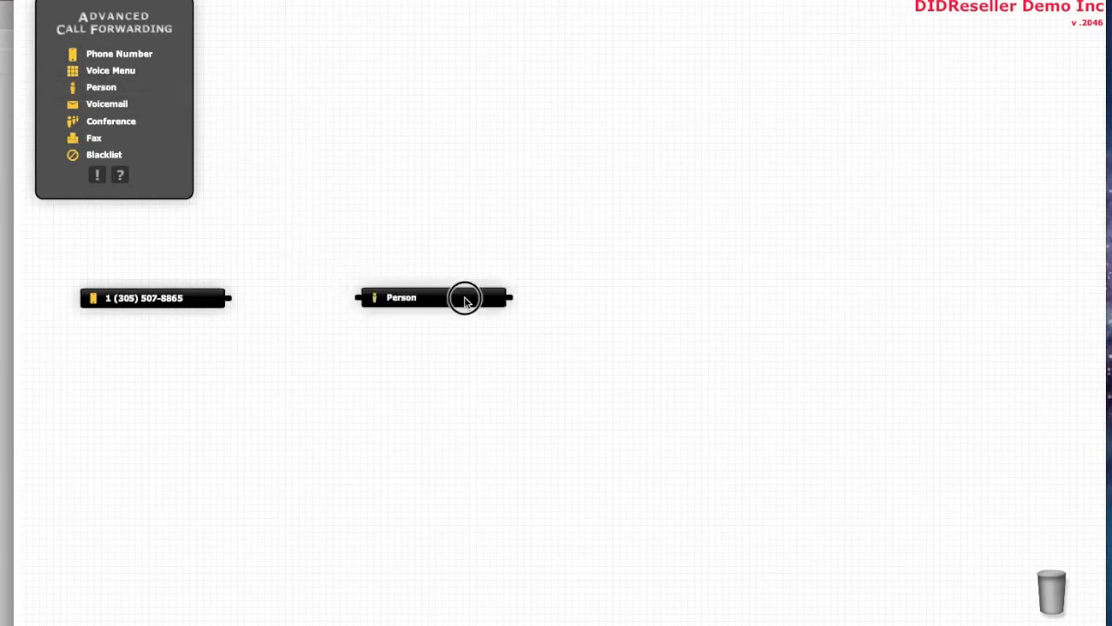
pyautogui.click(496, 340)
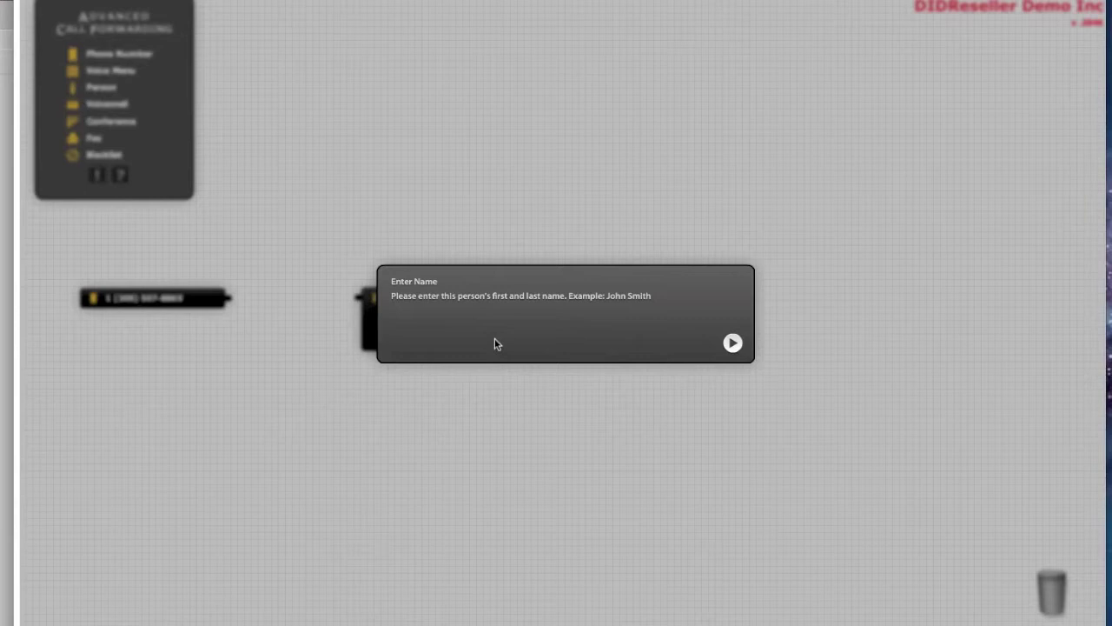
pyautogui.write('Bob')
pyautogui.press('Return')
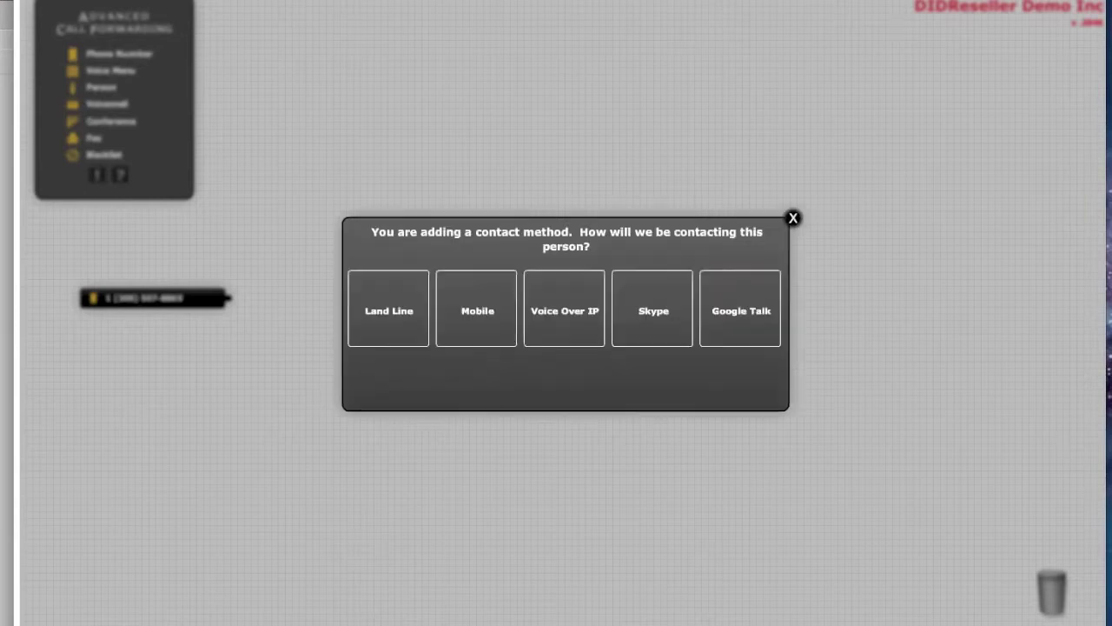
# - Give the person a contact named Mobile with a Canadian mobile number
pyautogui.click(476, 312)
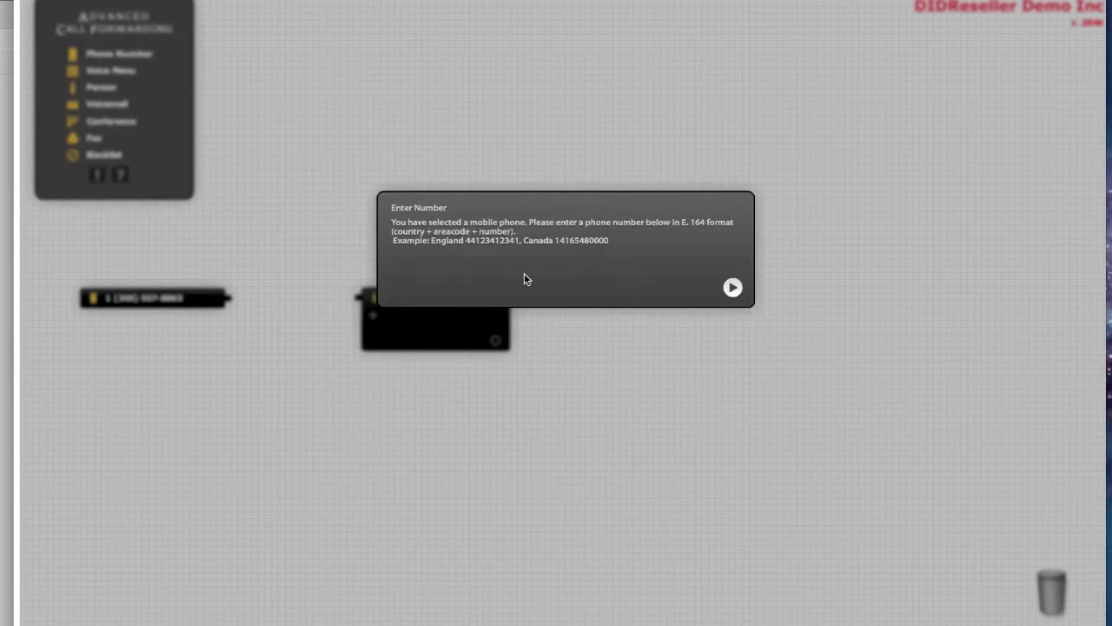
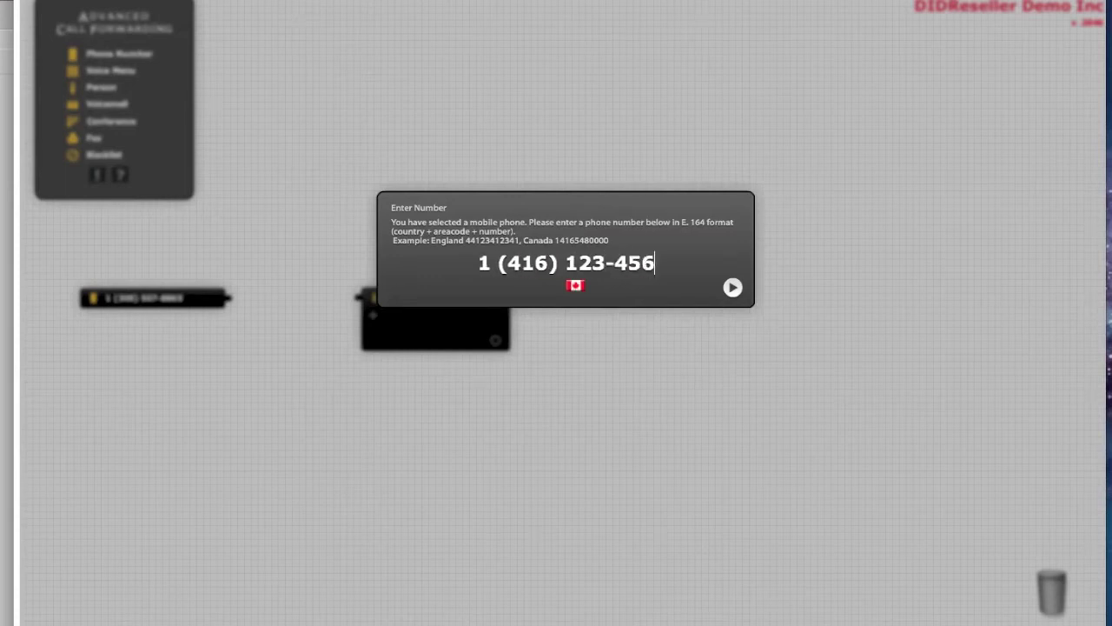
pyautogui.press('BackSpace')
pyautogui.click(733, 287)
pyautogui.write('M')
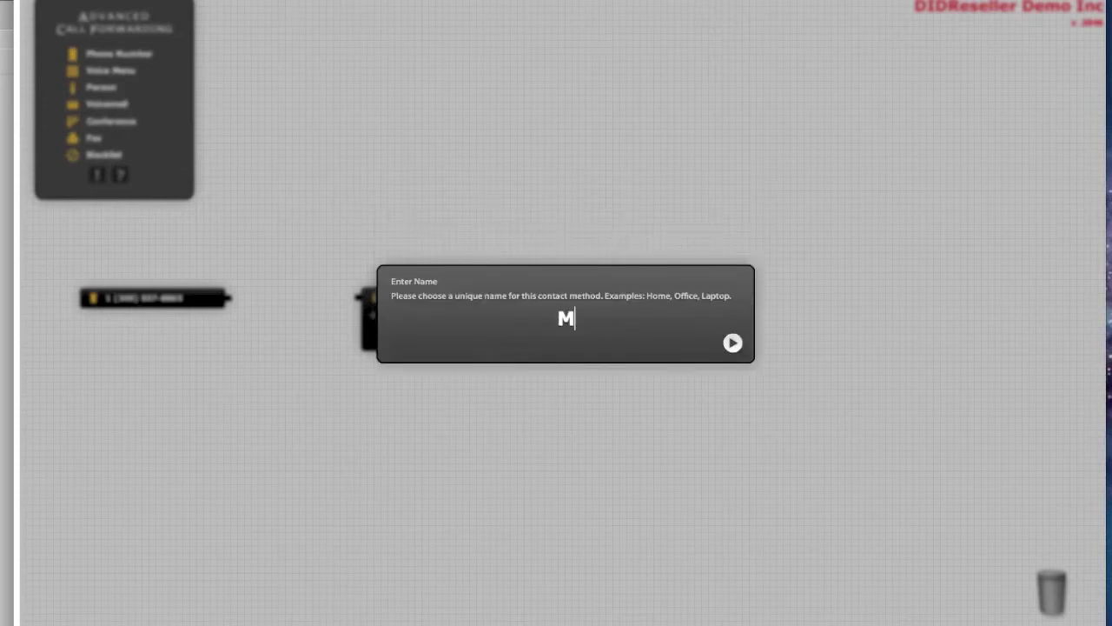
pyautogui.write('obile')
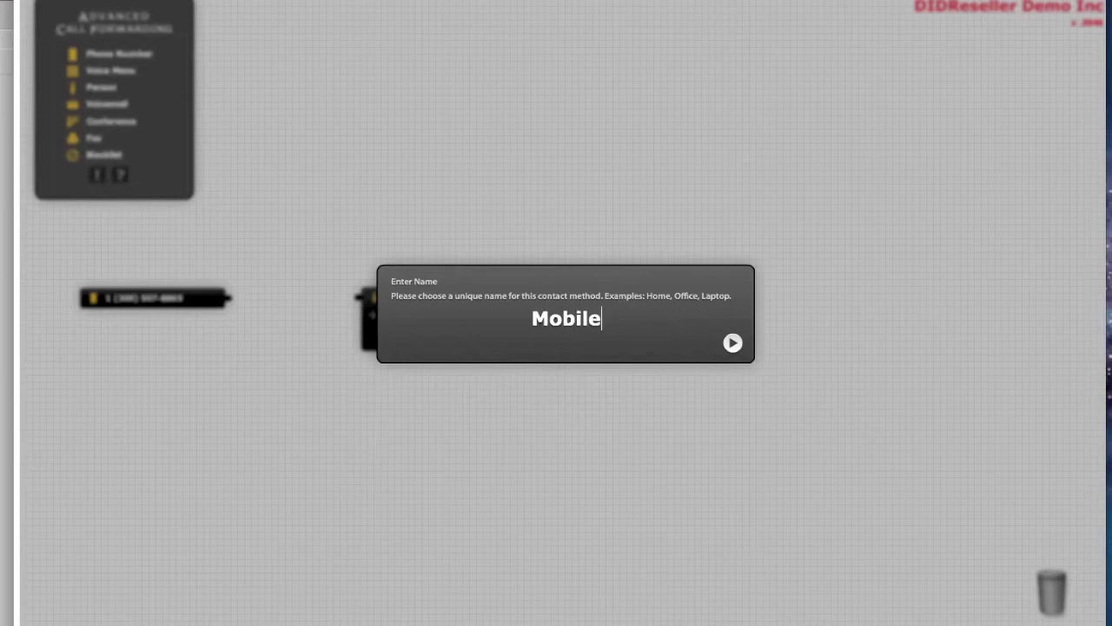
pyautogui.press('Return')
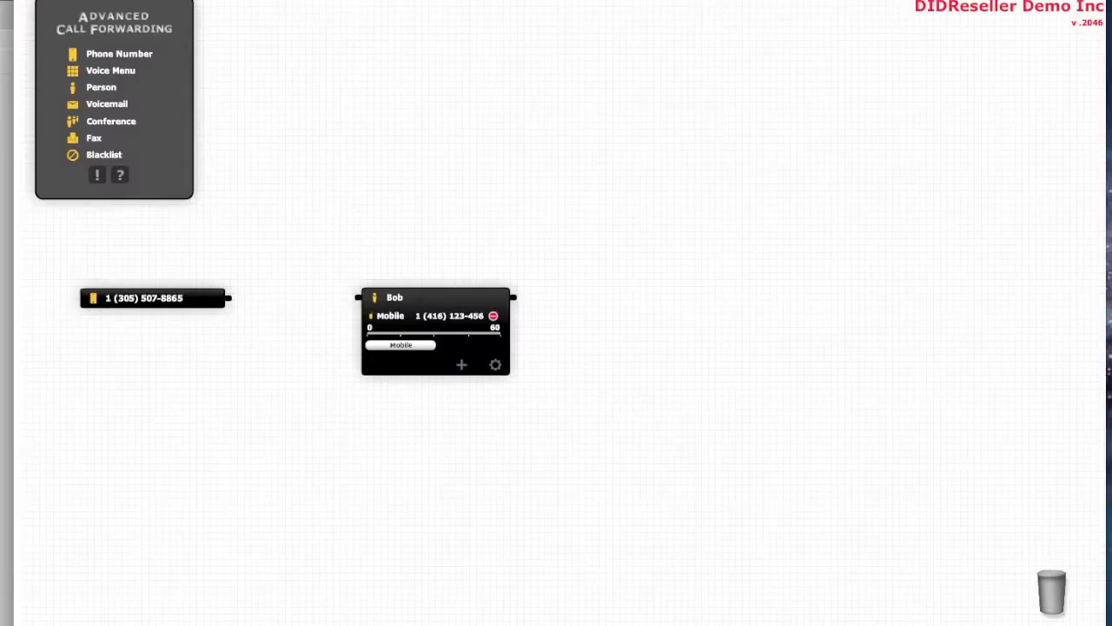
# - Wire the phone-number block's output to the person block
pyautogui.moveTo(229, 298); pyautogui.dragTo(457, 295)
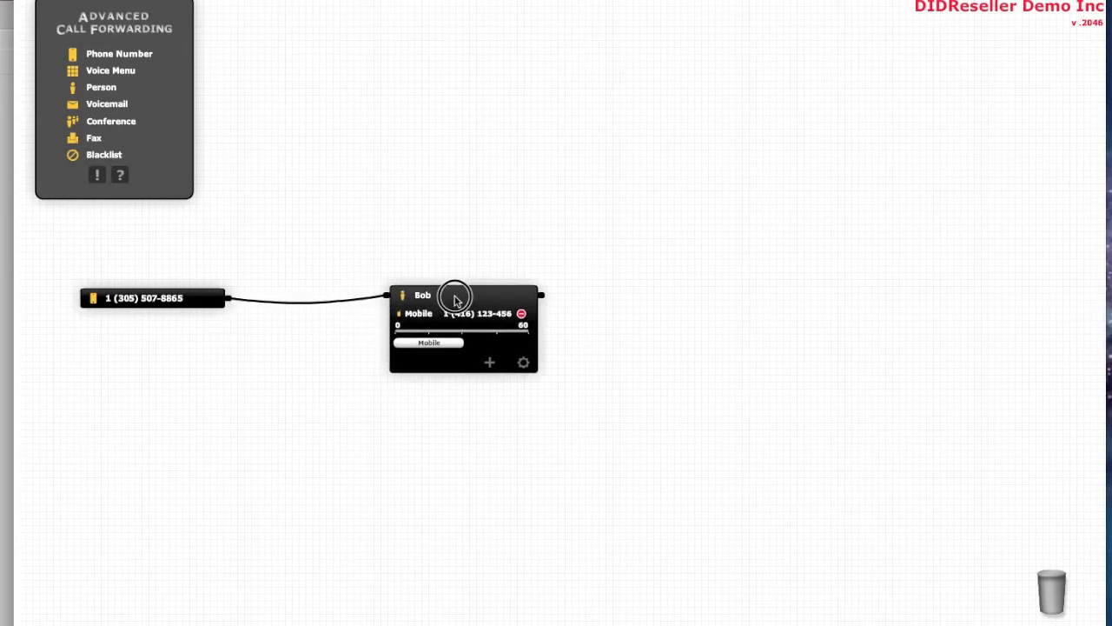
pyautogui.click(475, 301)
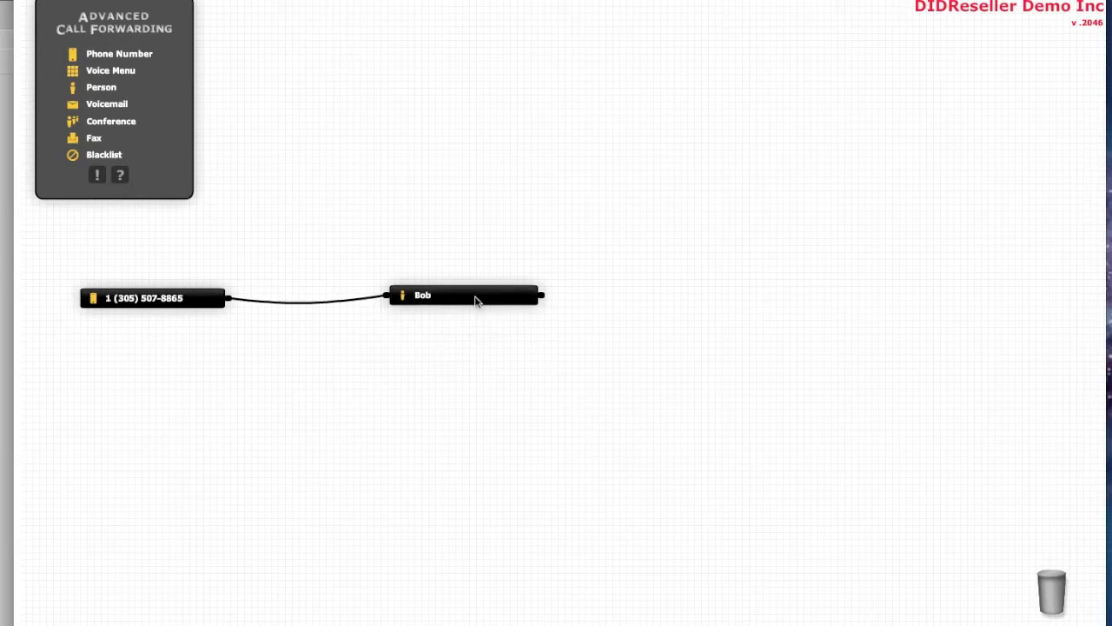
pyautogui.click(475, 301)
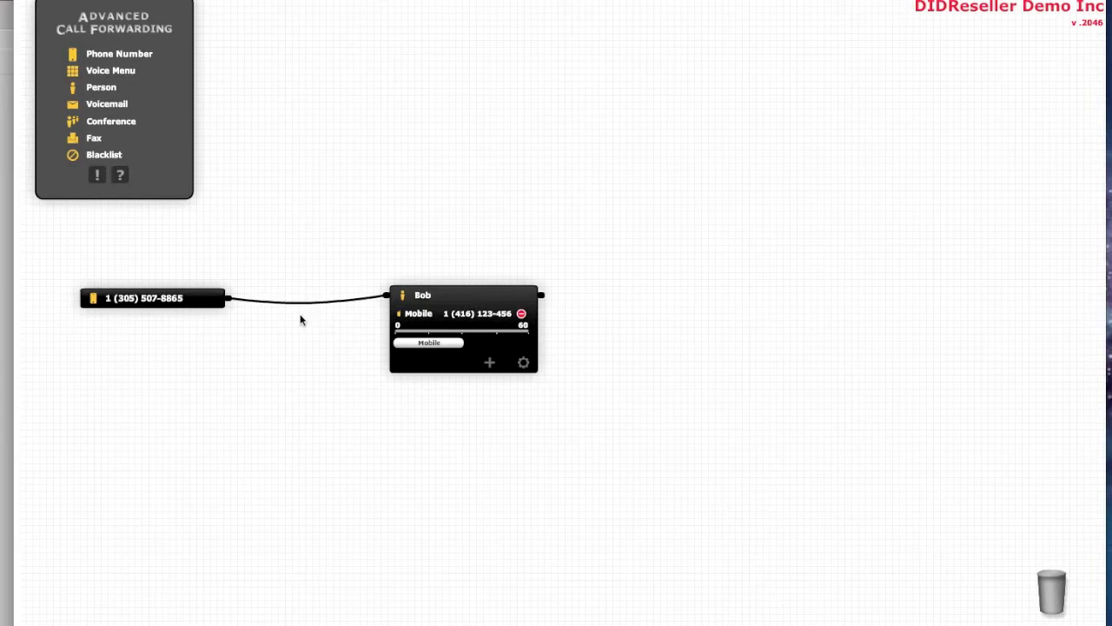
# - Nudge the phone-number and person blocks upward into alignment, leaving the person block expanded
pyautogui.click(446, 294)
pyautogui.click(181, 300)
pyautogui.moveTo(180, 300); pyautogui.dragTo(166, 283)
pyautogui.moveTo(453, 293); pyautogui.dragTo(467, 265)
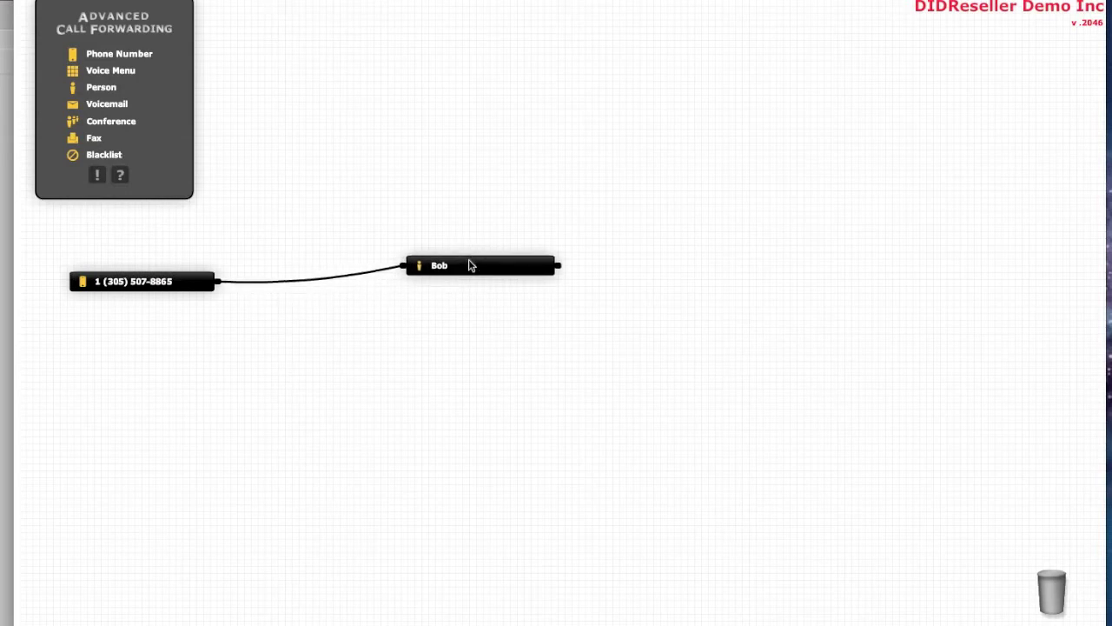
pyautogui.click(474, 269)
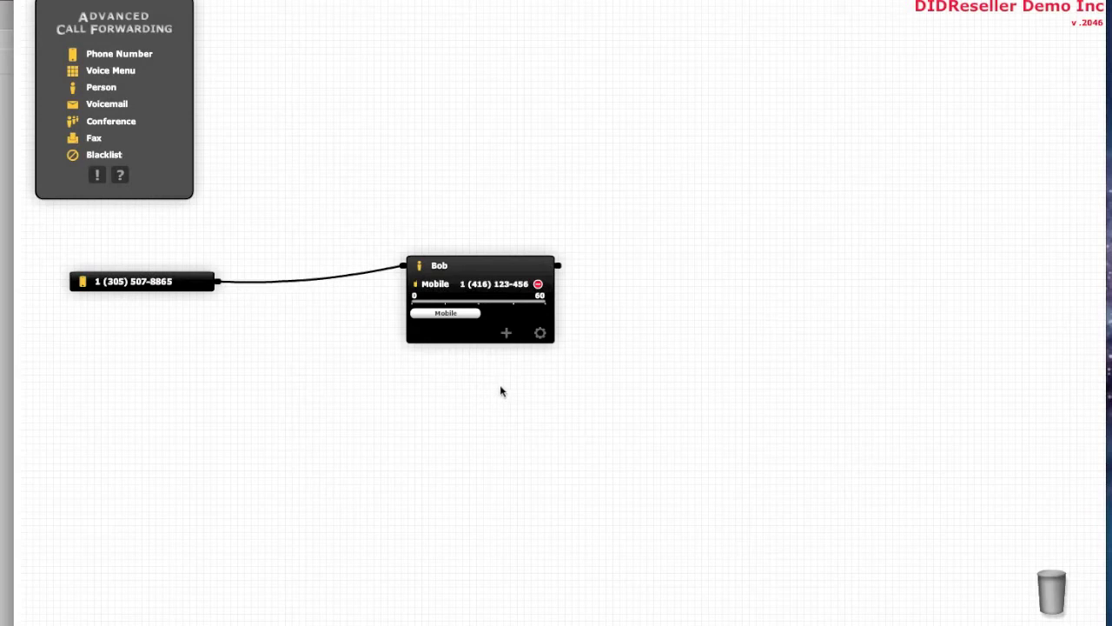
# - Add a Land Line contact named Office with its number to the person block
pyautogui.click(506, 333)
pyautogui.click(388, 313)
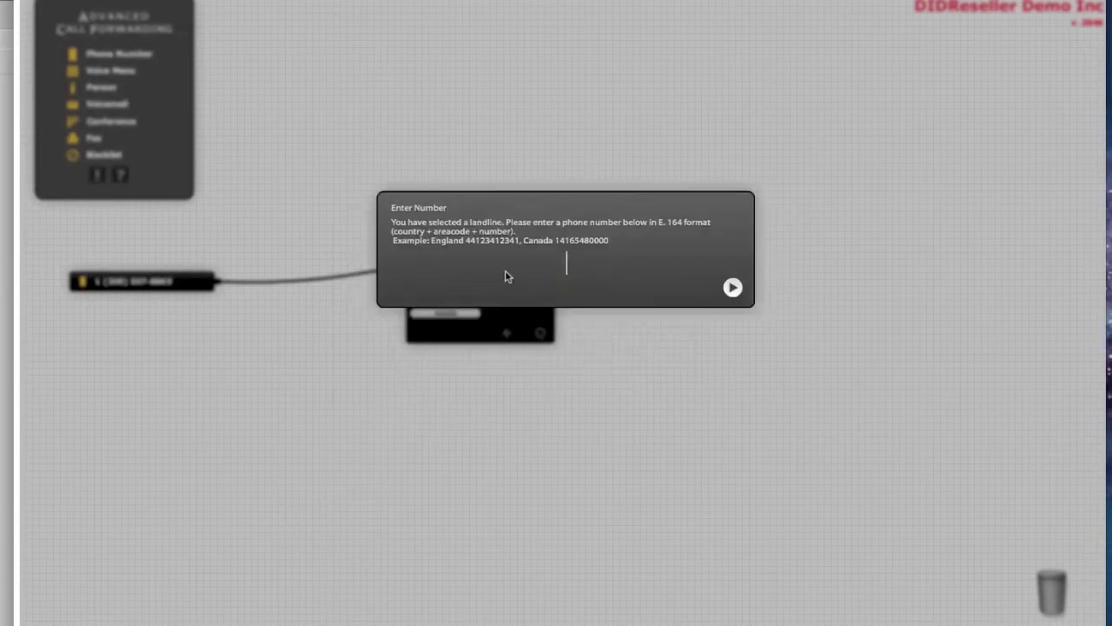
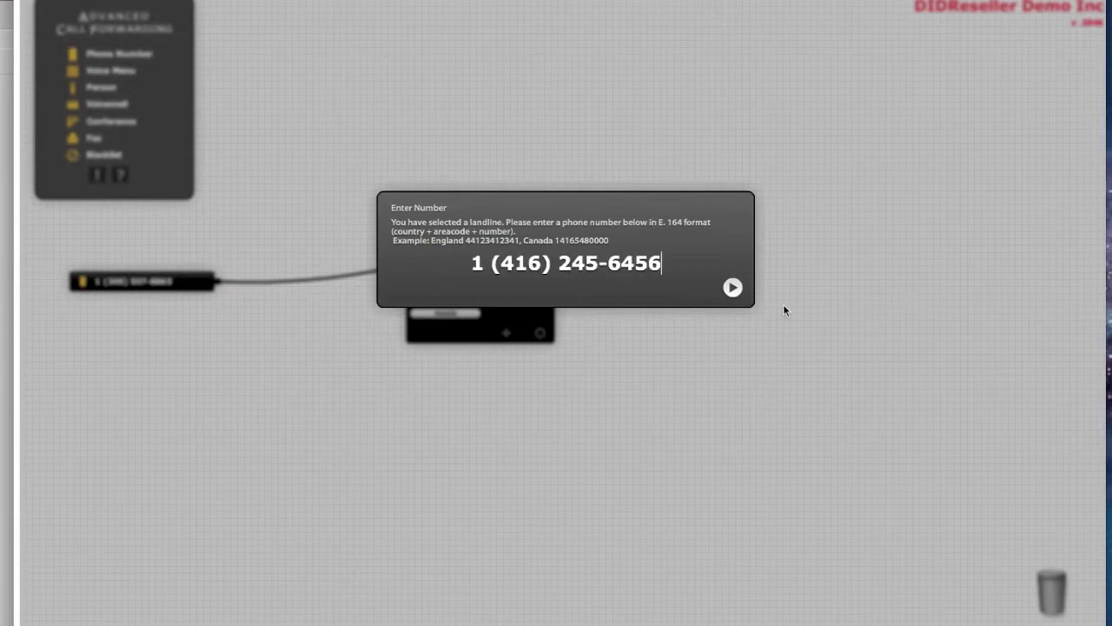
pyautogui.click(735, 287)
pyautogui.write('Office')
pyautogui.press('Return')
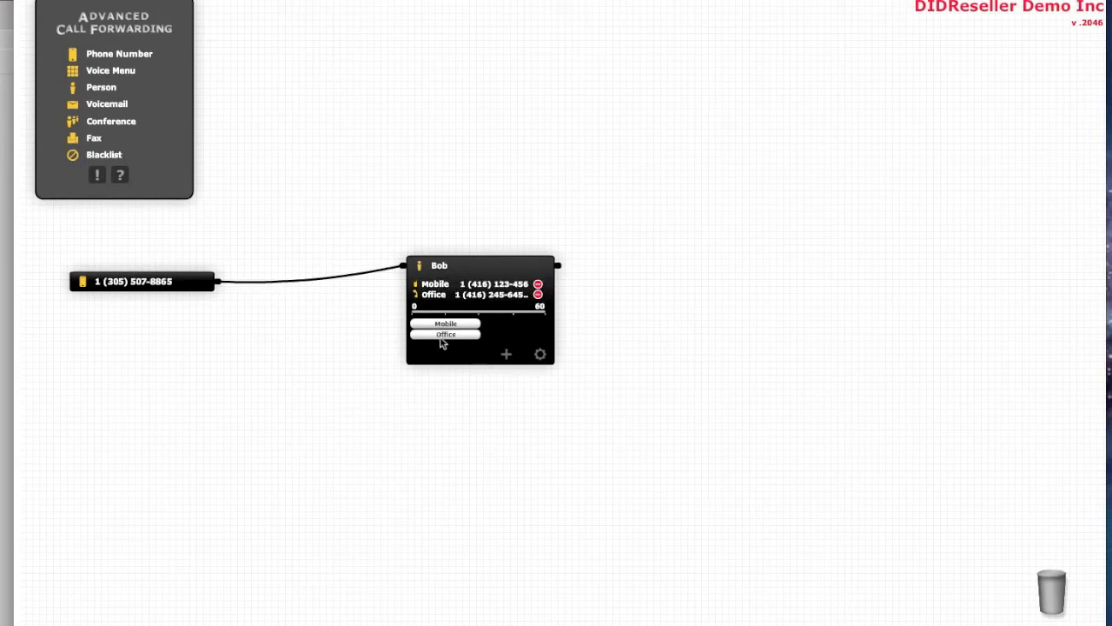
# - Stretch the Office contact's ring window on the timeline to span 0–60 seconds
pyautogui.scroll(-1, 448, 336)
pyautogui.scroll(-1, 449, 336)
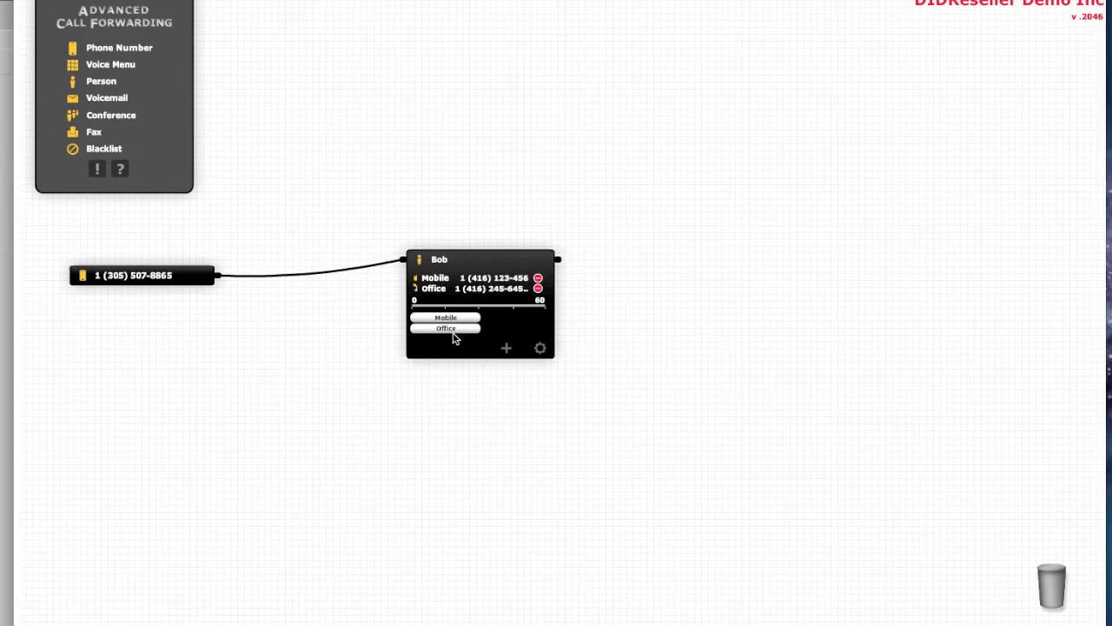
pyautogui.scroll(-1, 453, 338)
pyautogui.scroll(1, 453, 338)
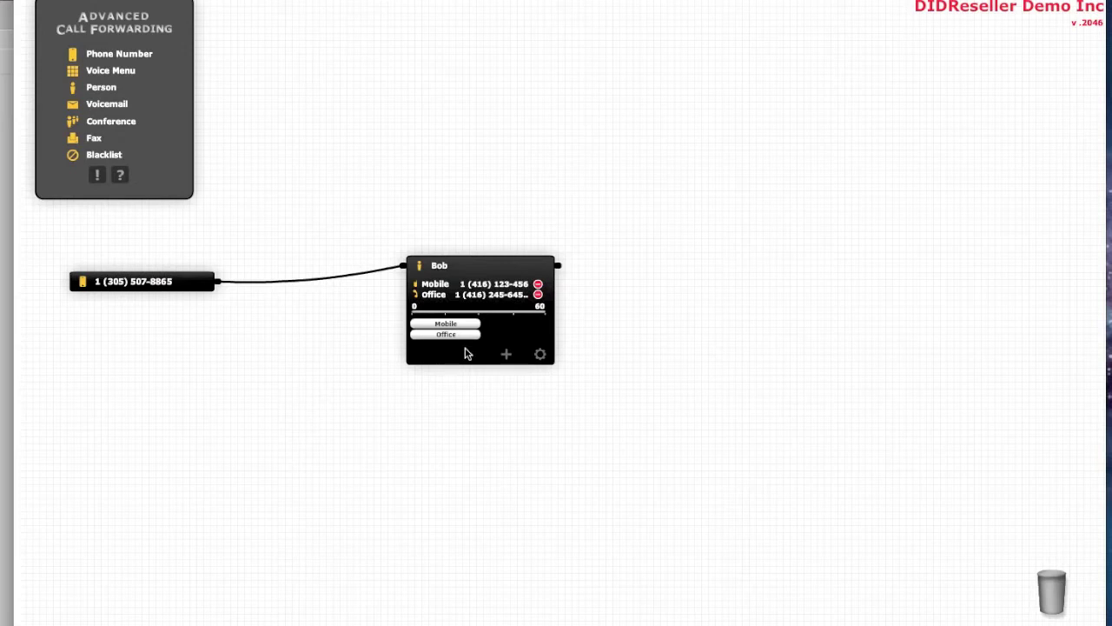
pyautogui.moveTo(454, 338); pyautogui.dragTo(522, 338)
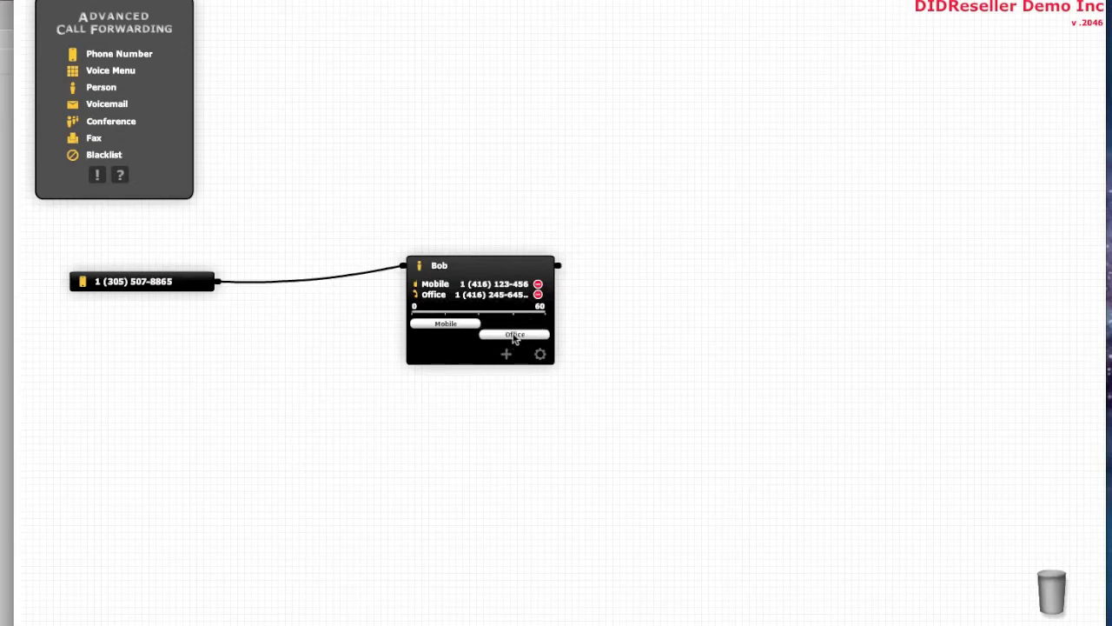
pyautogui.moveTo(485, 341); pyautogui.dragTo(412, 343)
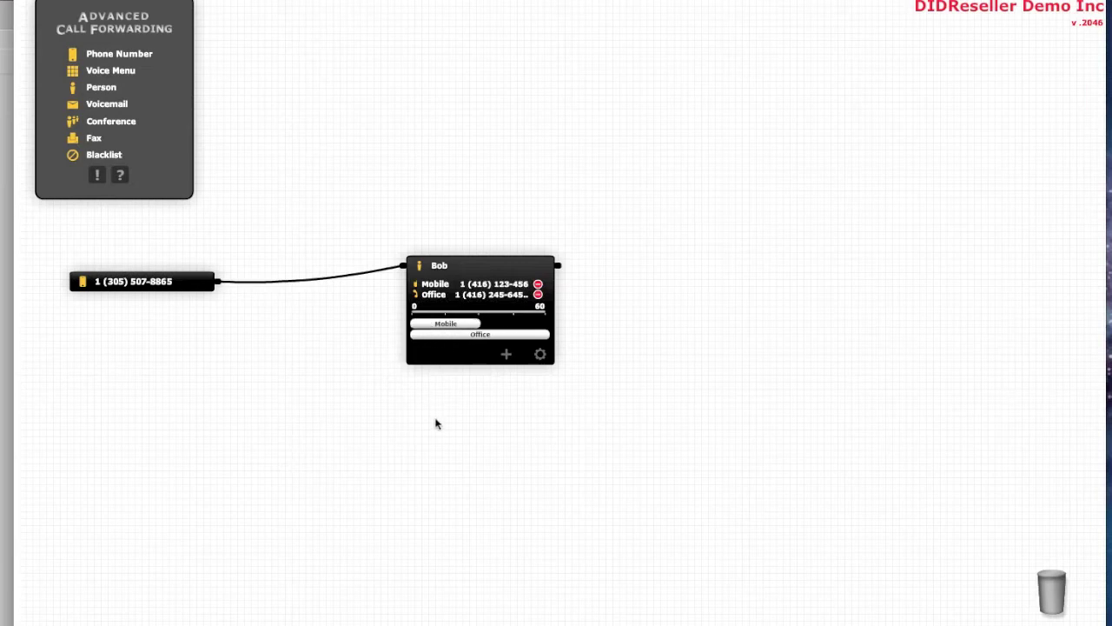
pyautogui.click(511, 266)
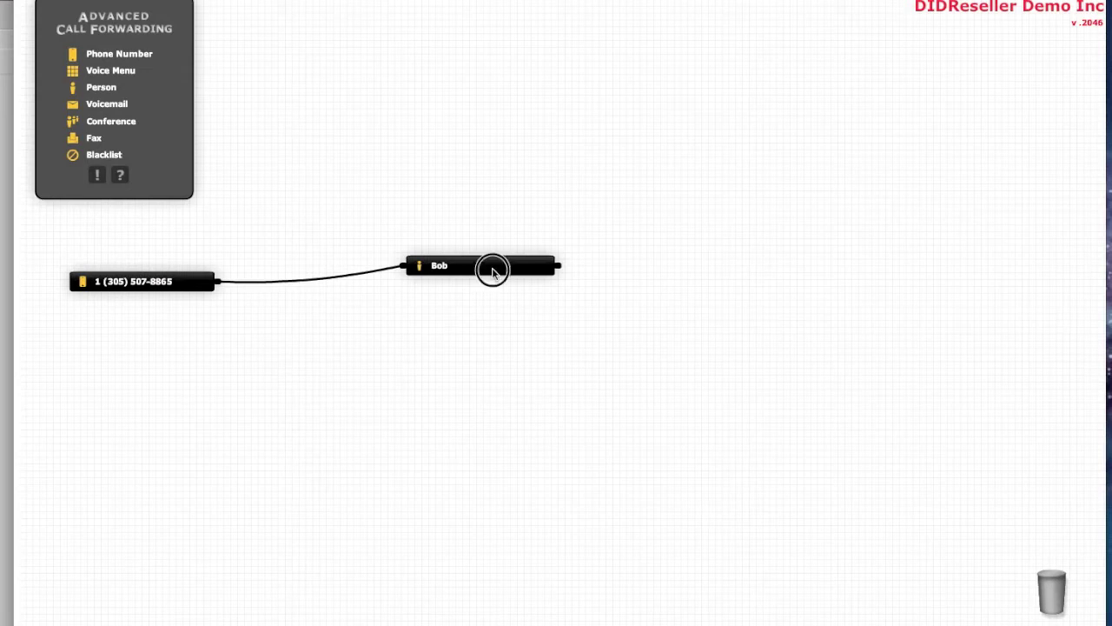
pyautogui.click(493, 273)
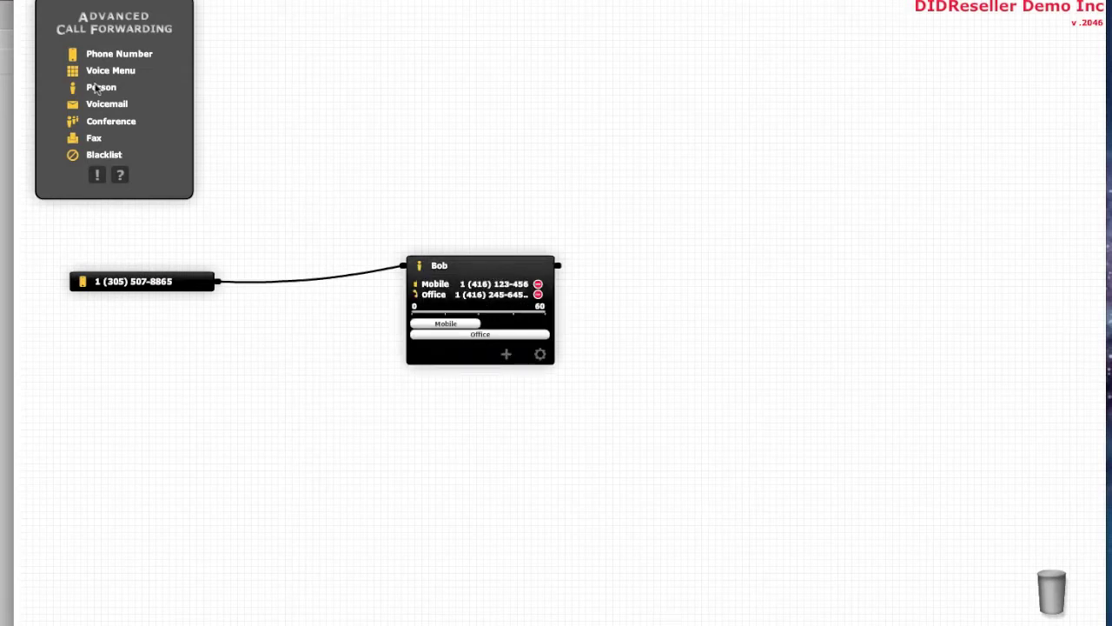
# - Place a Voicemail block on the canvas and set its notification e-mail address
pyautogui.moveTo(88, 103); pyautogui.dragTo(922, 262)
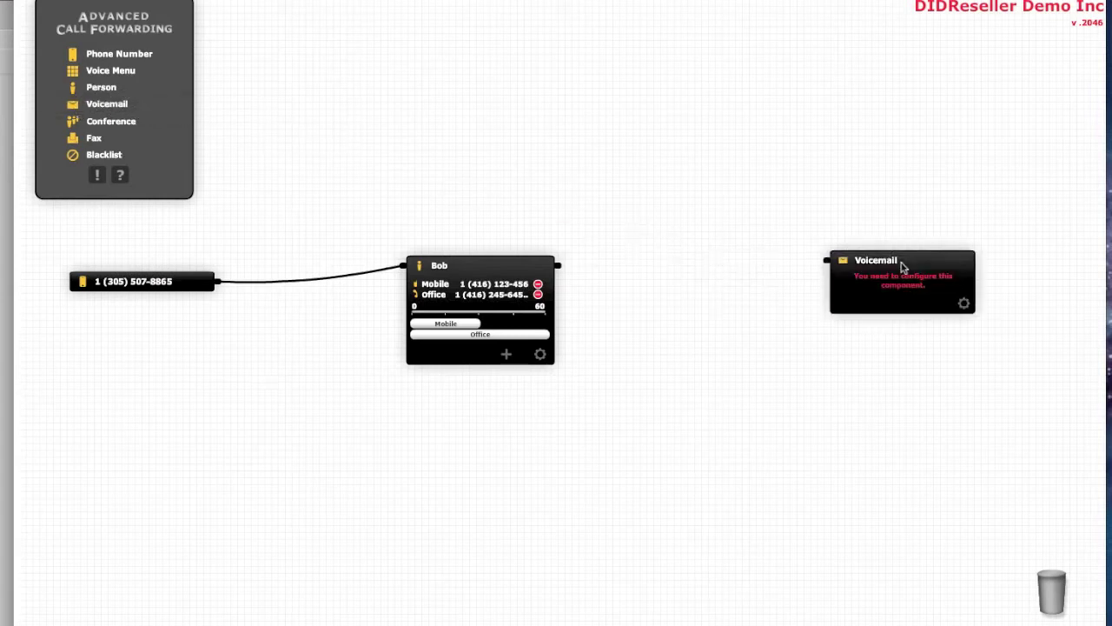
pyautogui.click(964, 305)
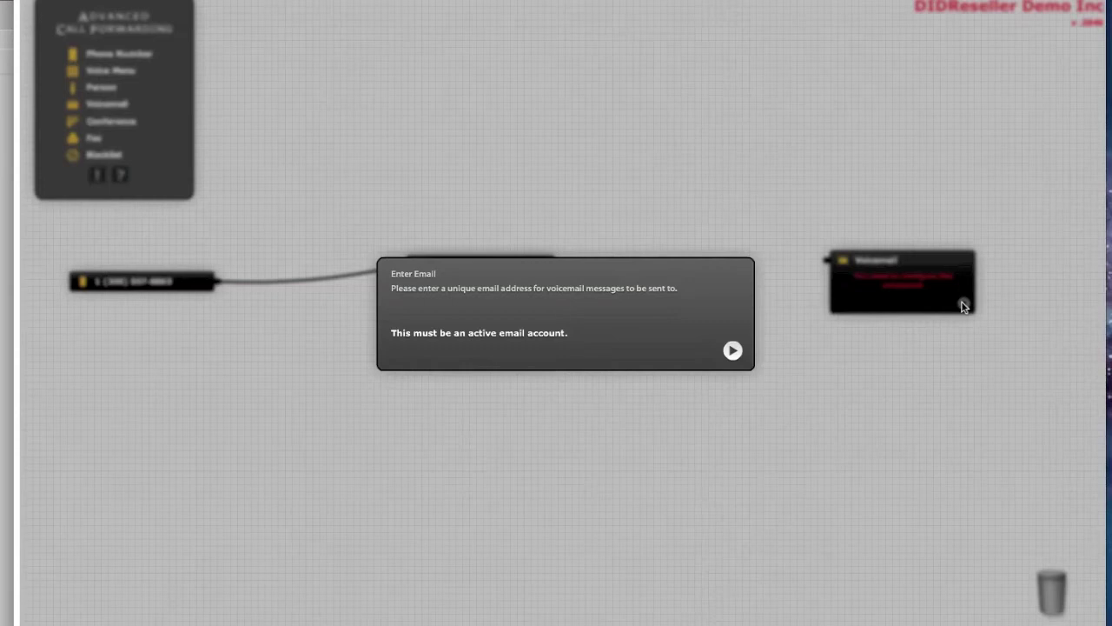
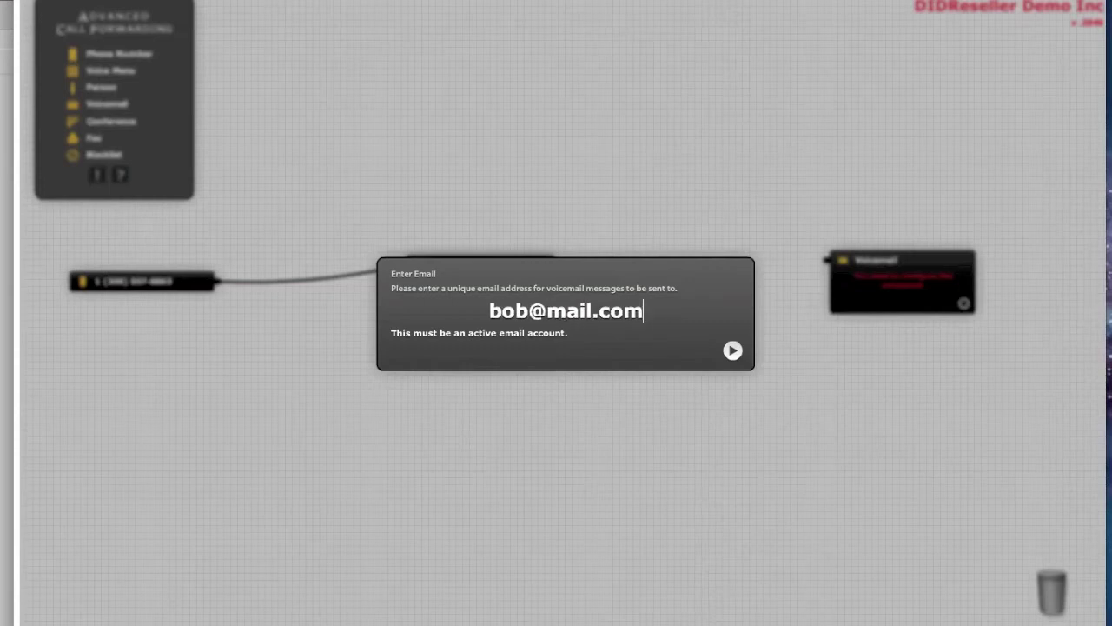
pyautogui.press('Return')
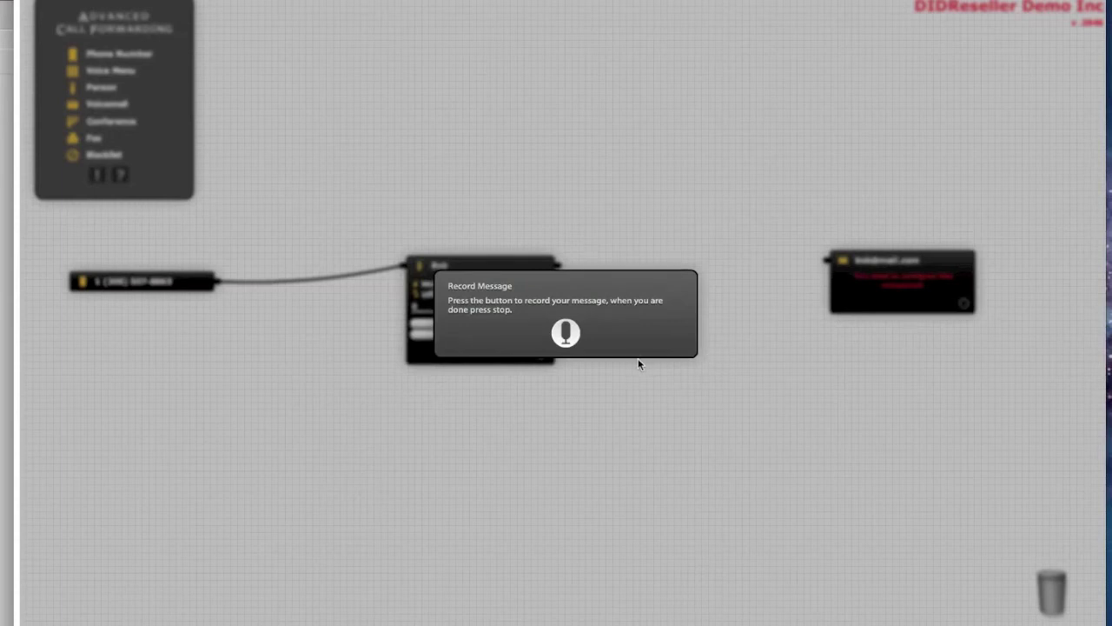
# - Record and upload a roughly 5-second voicemail greeting, allowing microphone access
pyautogui.click(567, 334)
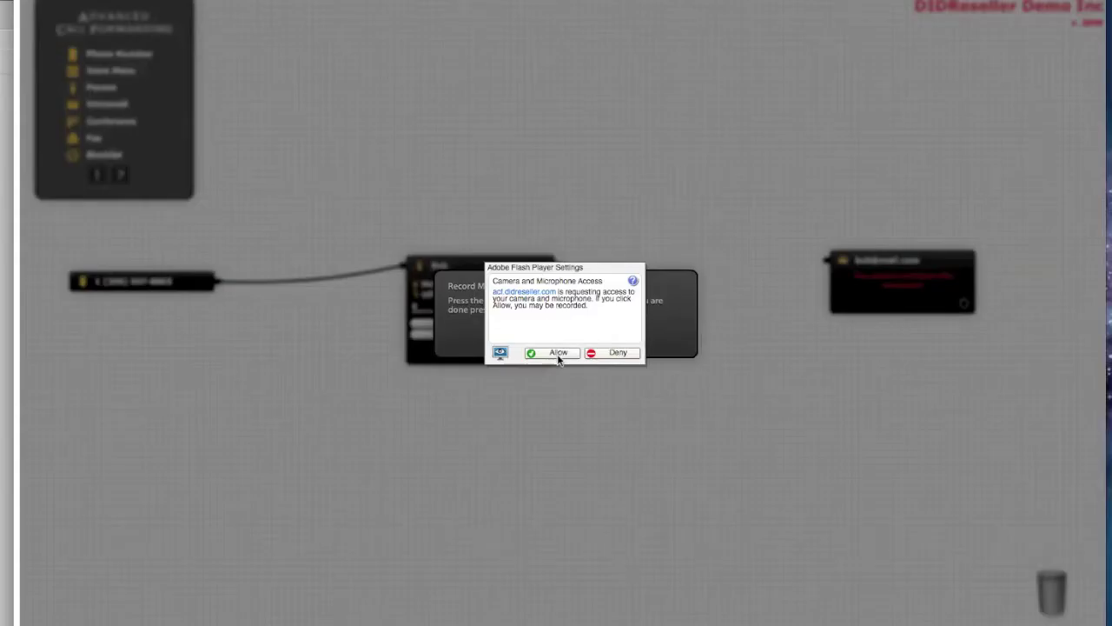
pyautogui.click(558, 354)
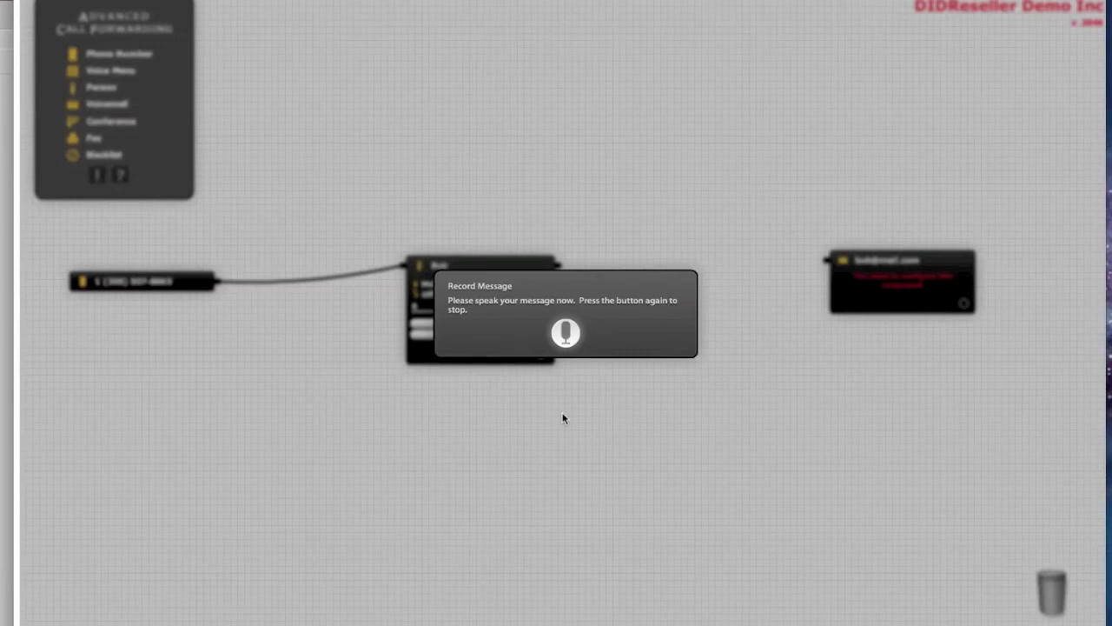
pyautogui.click(564, 334)
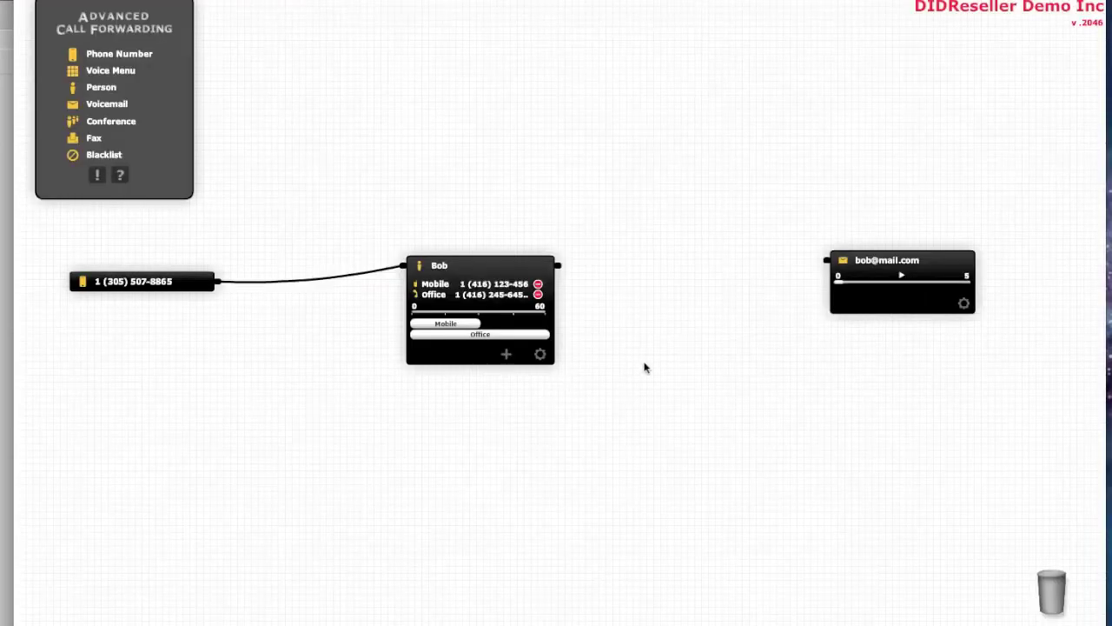
# - Play back the greeting, wire the person block to voicemail, and collapse both nodes
pyautogui.click(901, 276)
pyautogui.moveTo(564, 271); pyautogui.dragTo(822, 261)
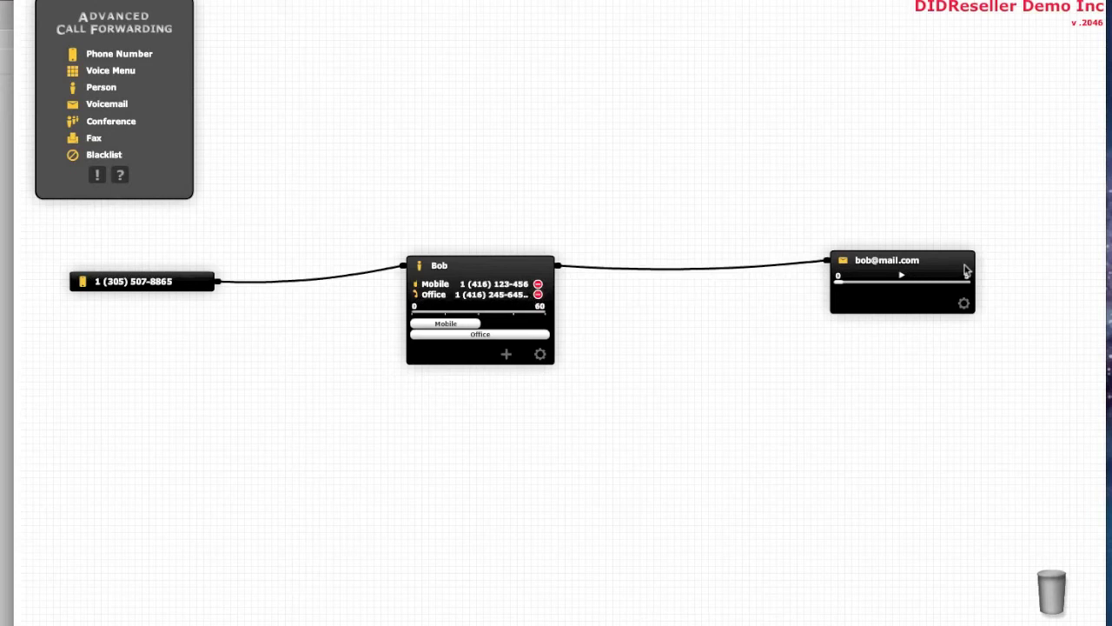
pyautogui.click(954, 264)
pyautogui.click(514, 257)
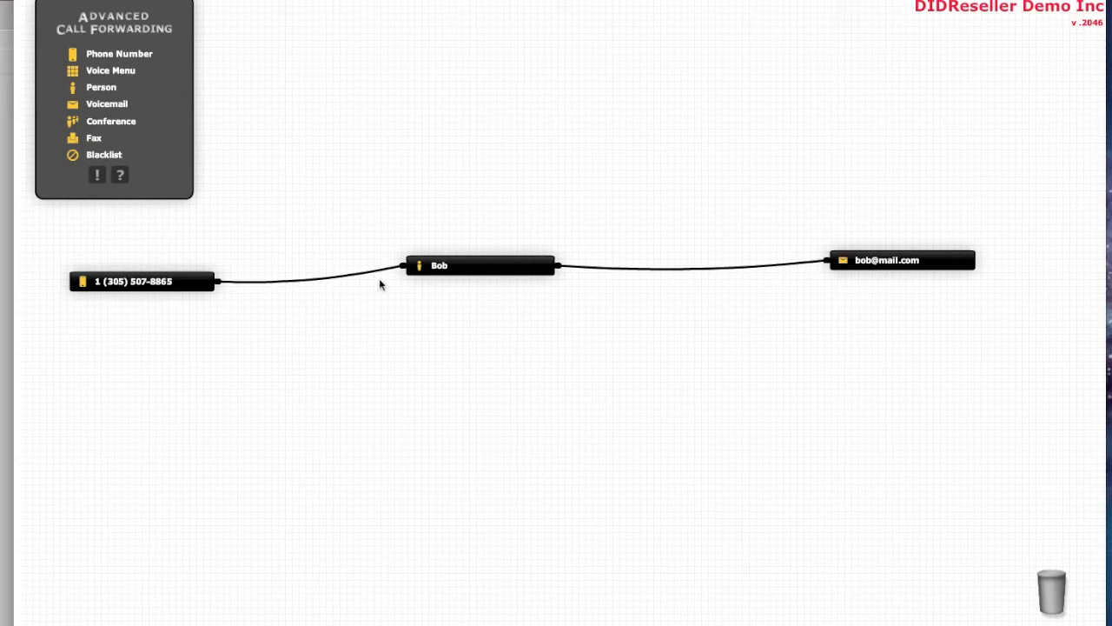
pyautogui.click(484, 266)
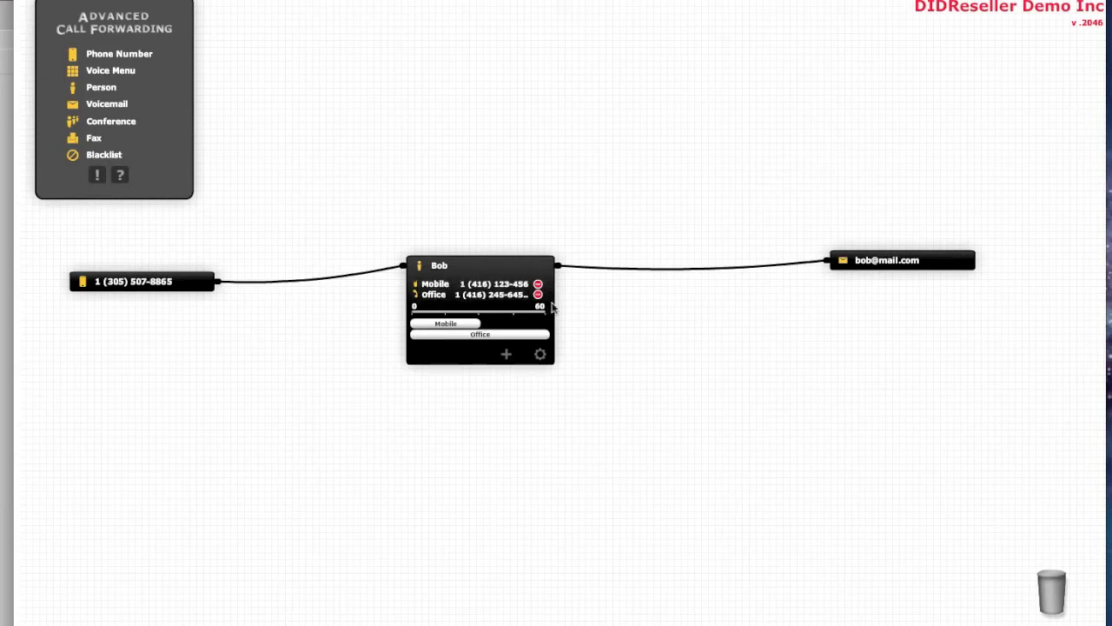
pyautogui.click(950, 264)
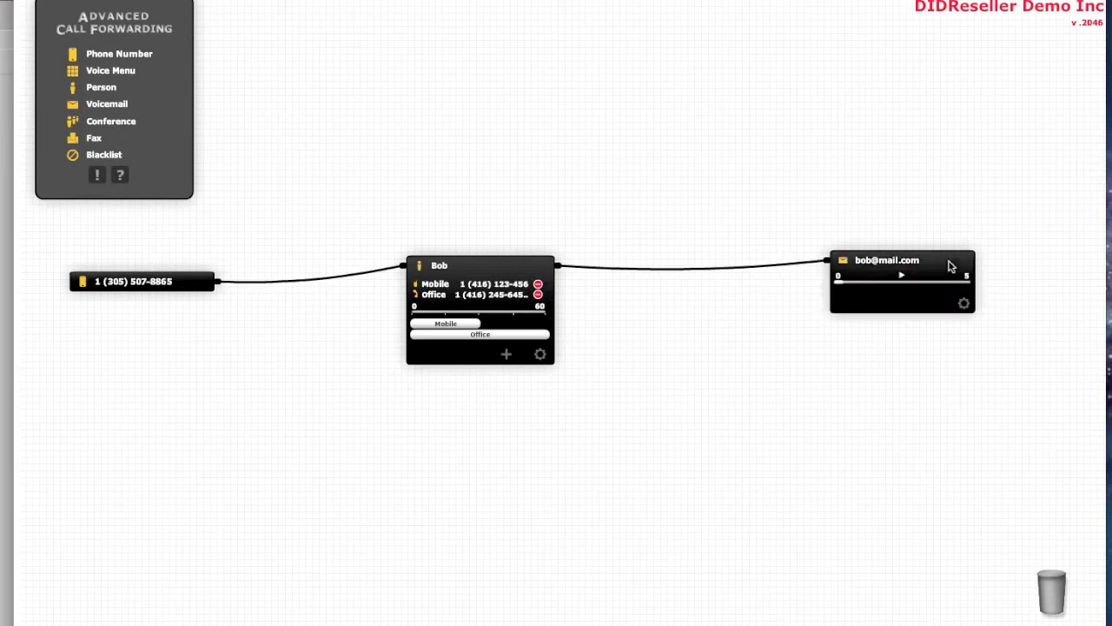
pyautogui.click(950, 265)
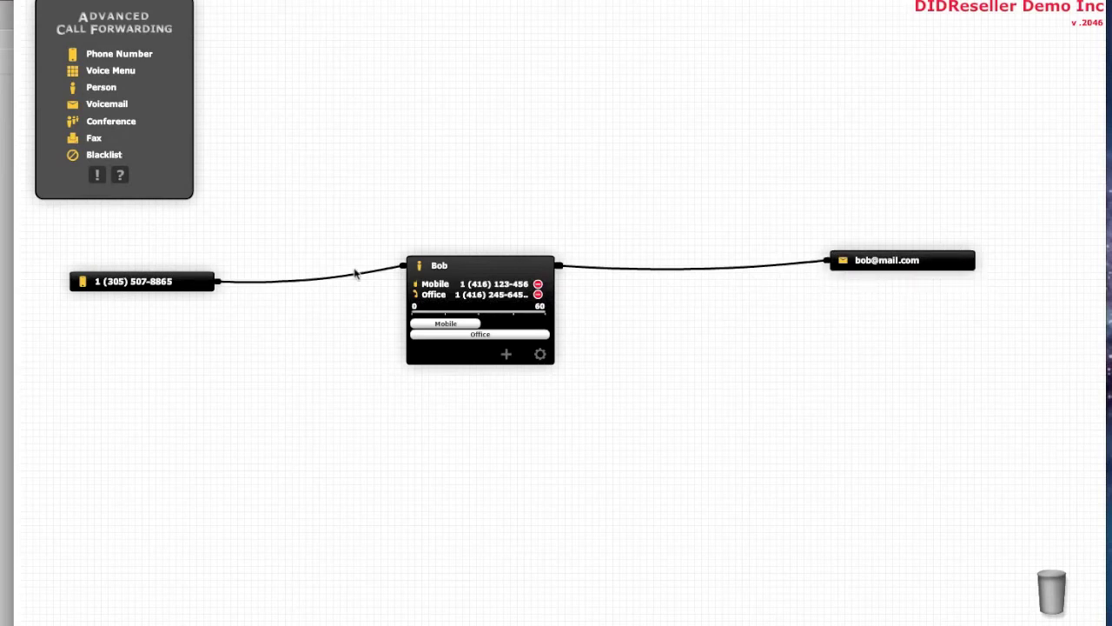
pyautogui.click(443, 266)
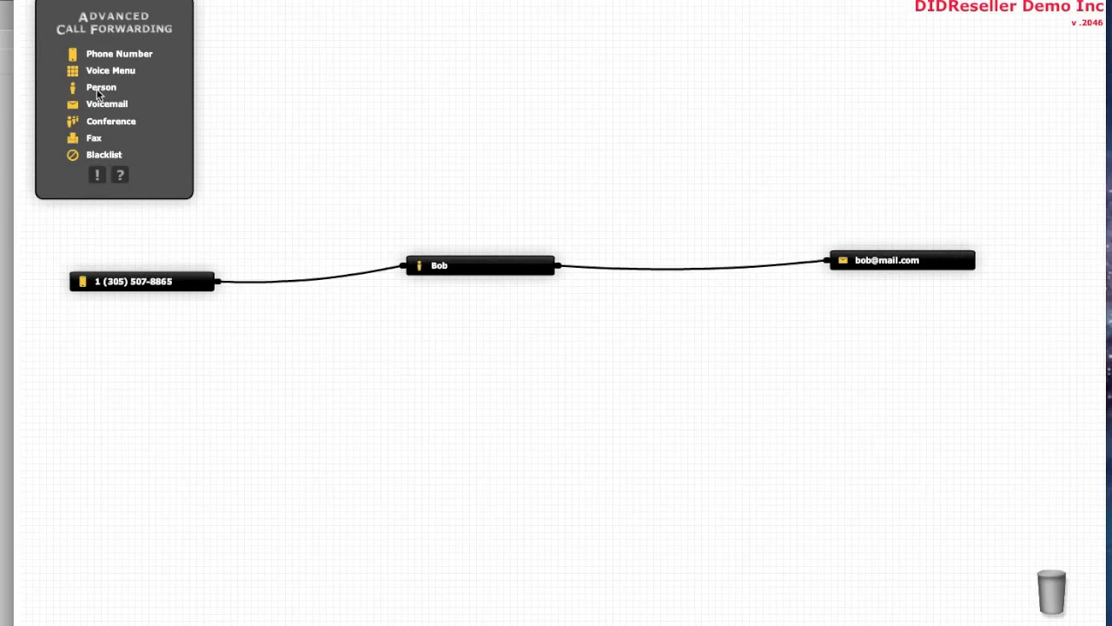
# - Add a second Person block below the chain and enter the person's name
pyautogui.moveTo(98, 93); pyautogui.dragTo(736, 340)
pyautogui.click(778, 379)
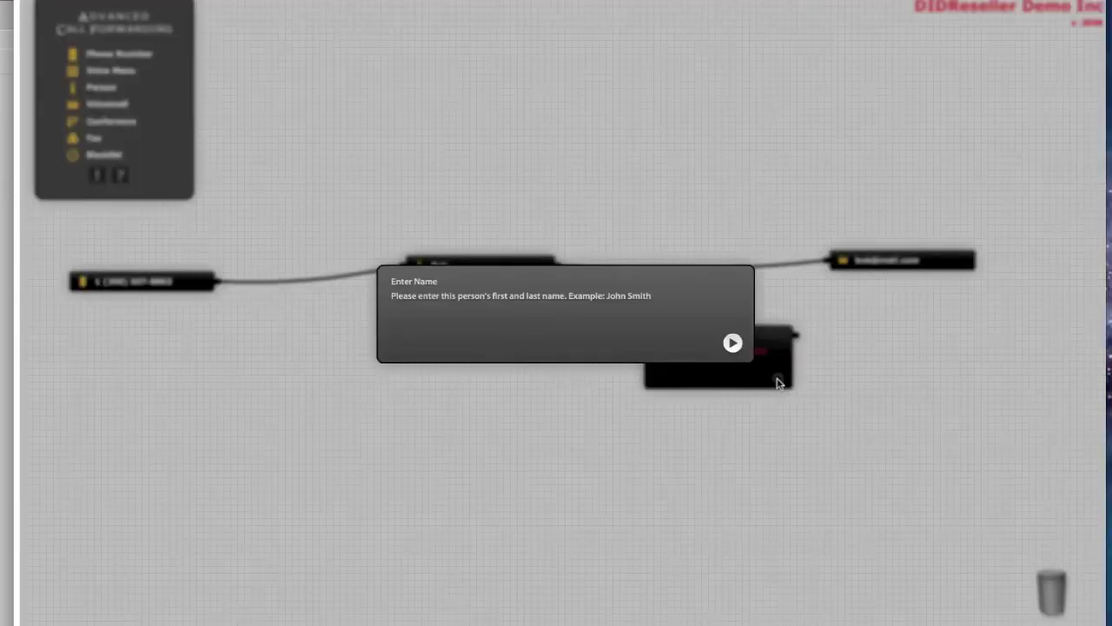
pyautogui.write('Pete')
pyautogui.press('Return')
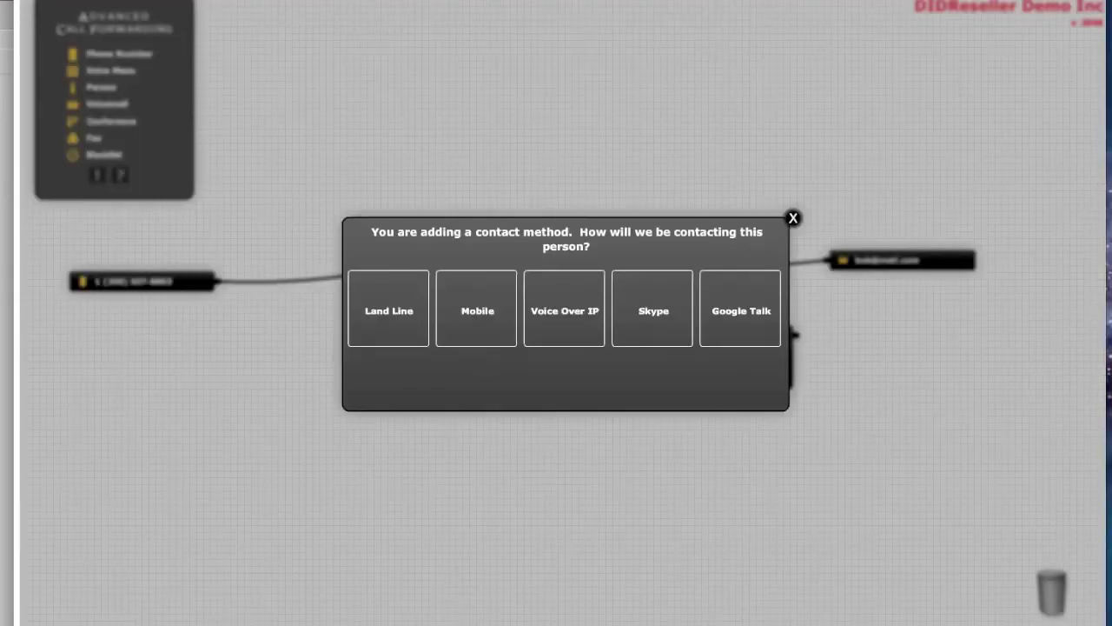
# - Give the second person a contact named Mobile with a corrected Canadian mobile number
pyautogui.click(477, 311)
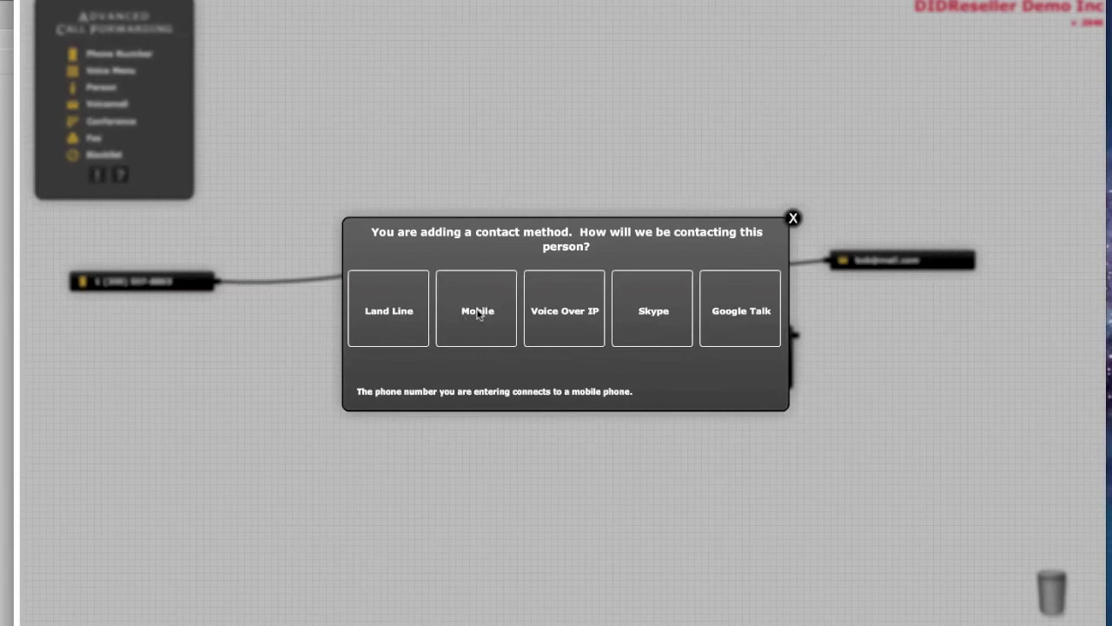
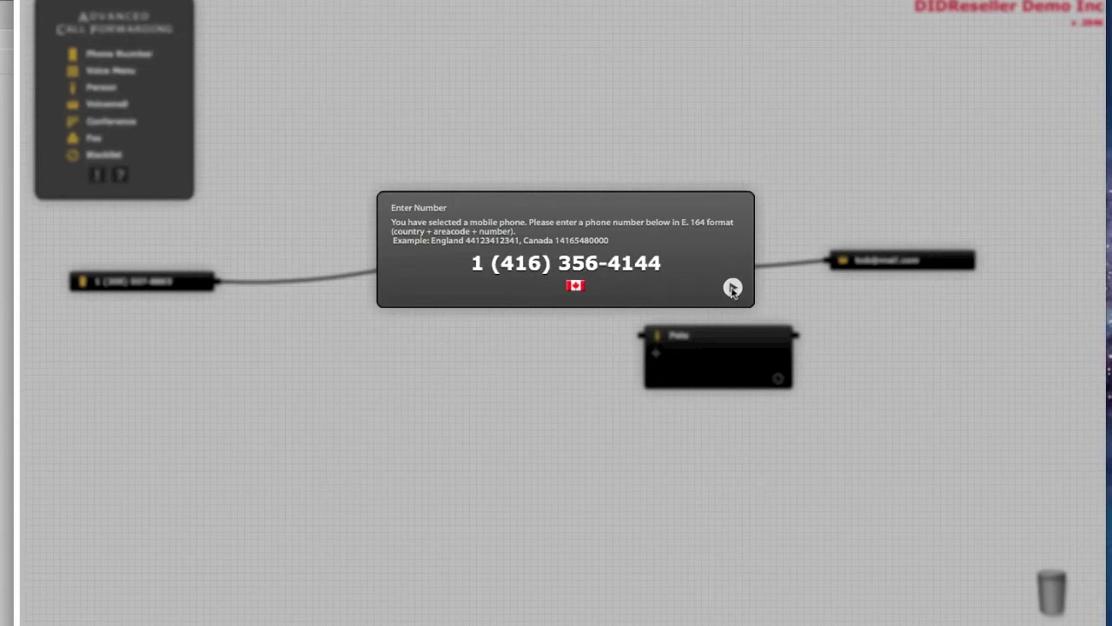
pyautogui.click(732, 287)
pyautogui.write('M')
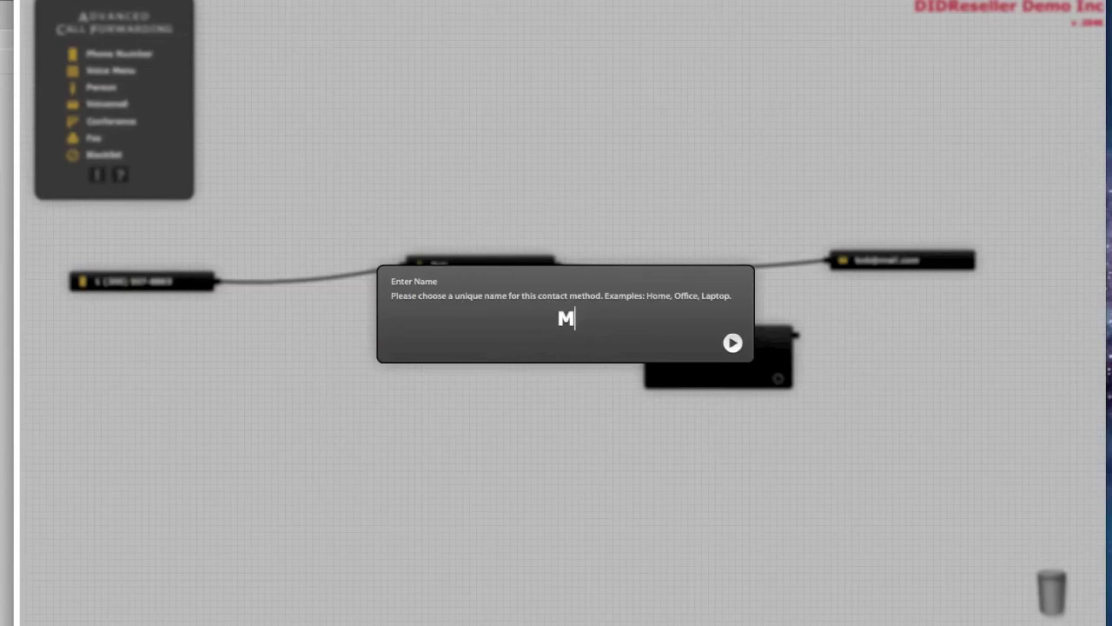
pyautogui.write('obile')
pyautogui.press('Return')
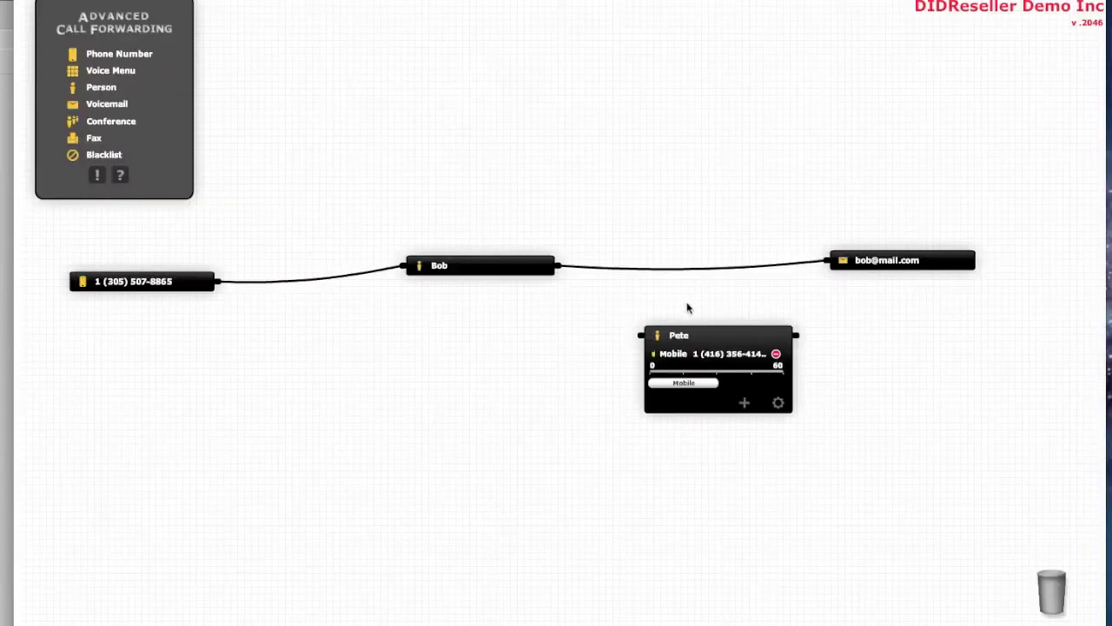
# - Insert the second person between the first person and voicemail by rerouting the links
pyautogui.click(712, 332)
pyautogui.moveTo(772, 265)
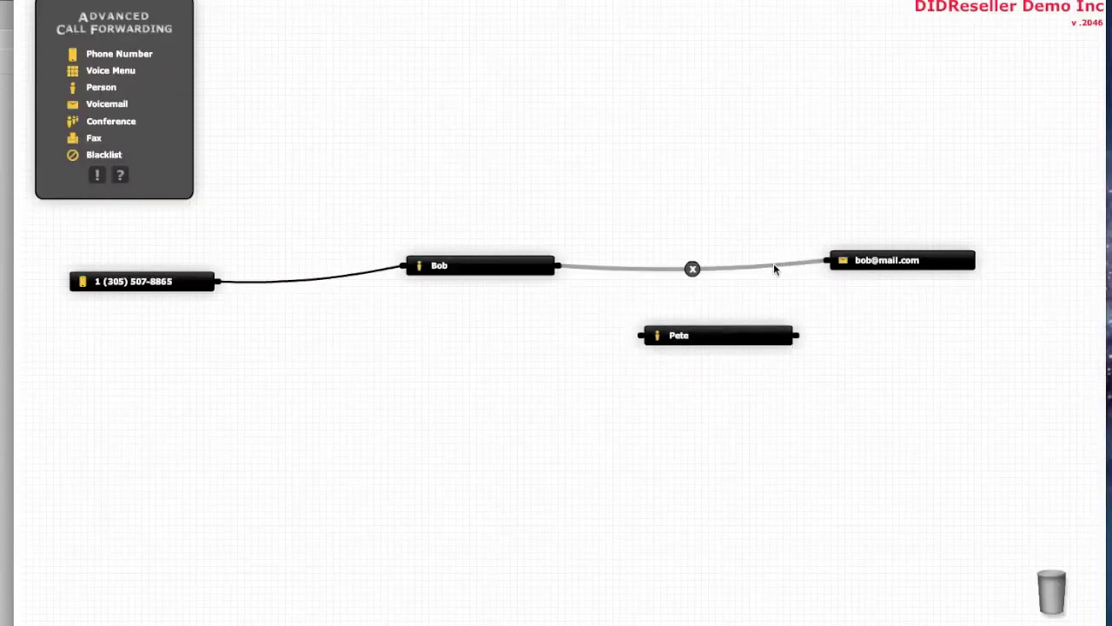
pyautogui.moveTo(776, 269); pyautogui.dragTo(639, 338)
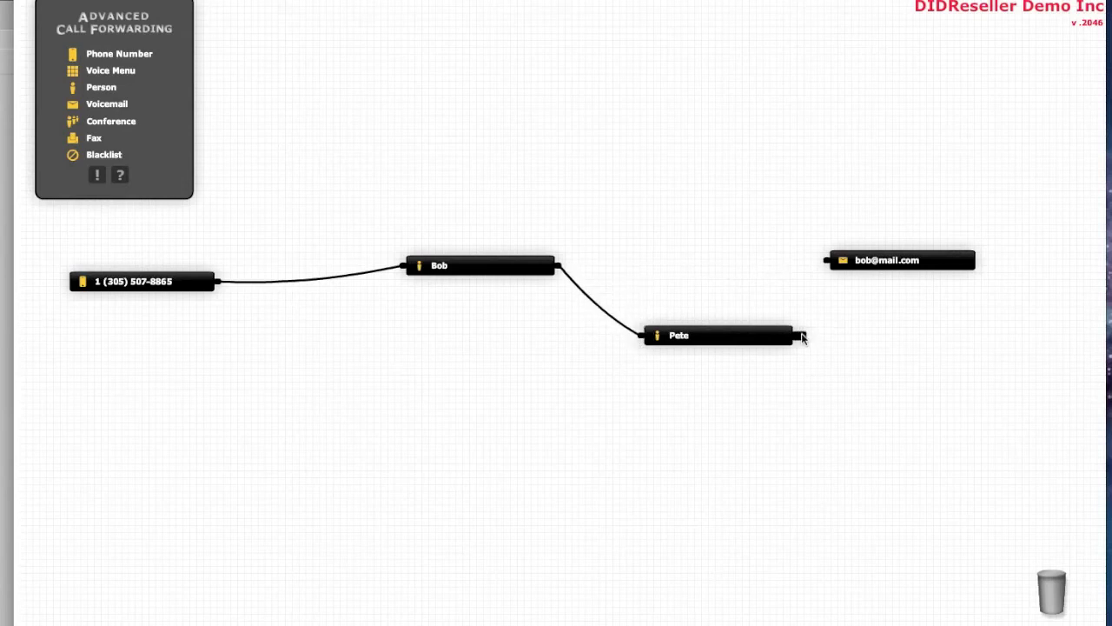
pyautogui.moveTo(814, 302); pyautogui.dragTo(826, 260)
# - Line up the new person and phone-number nodes, then collapse both person nodes to titles
pyautogui.moveTo(750, 335); pyautogui.dragTo(730, 266)
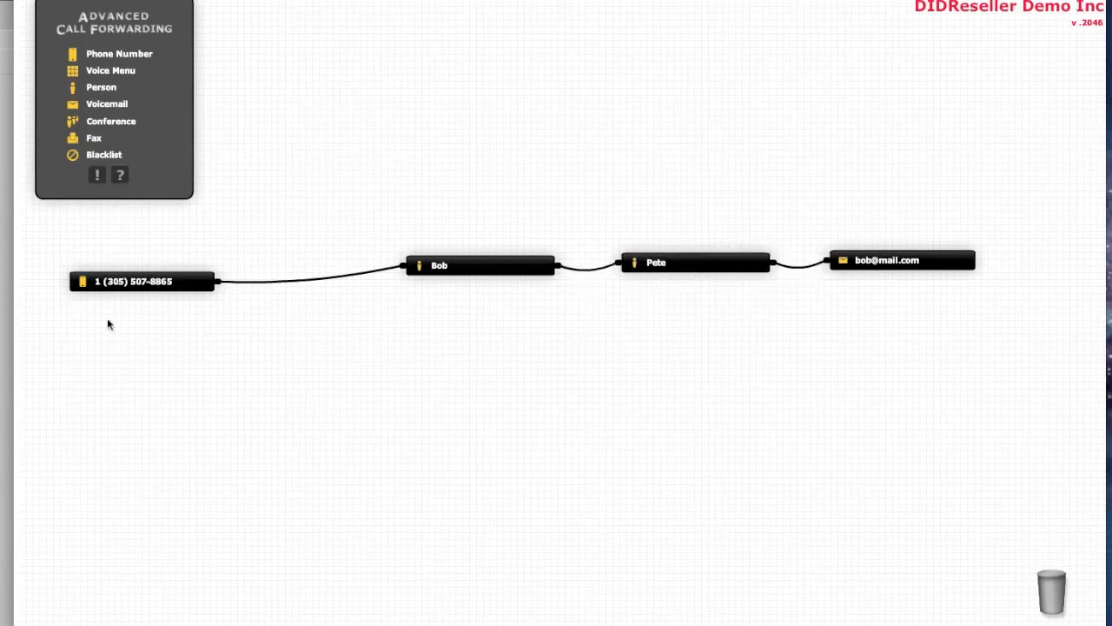
pyautogui.moveTo(155, 291); pyautogui.dragTo(164, 279)
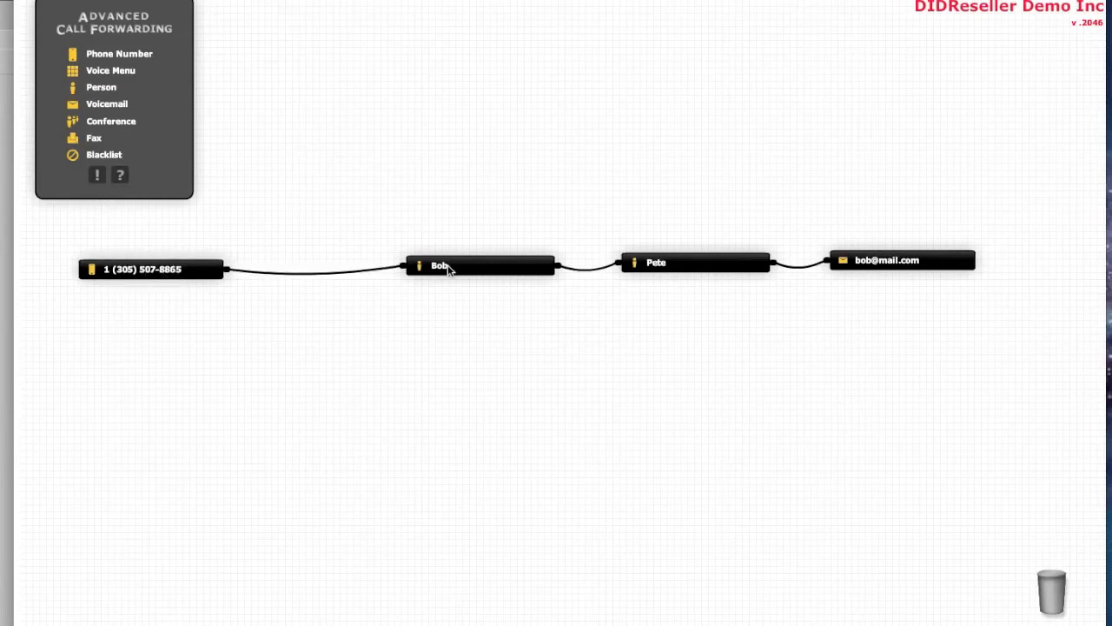
pyautogui.click(489, 267)
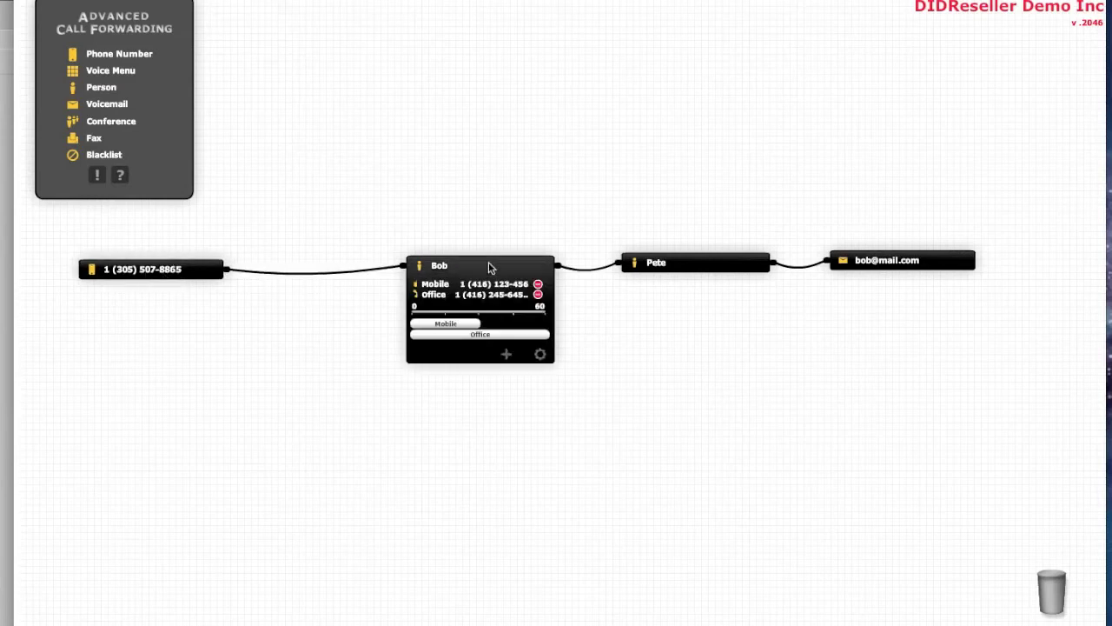
pyautogui.click(702, 264)
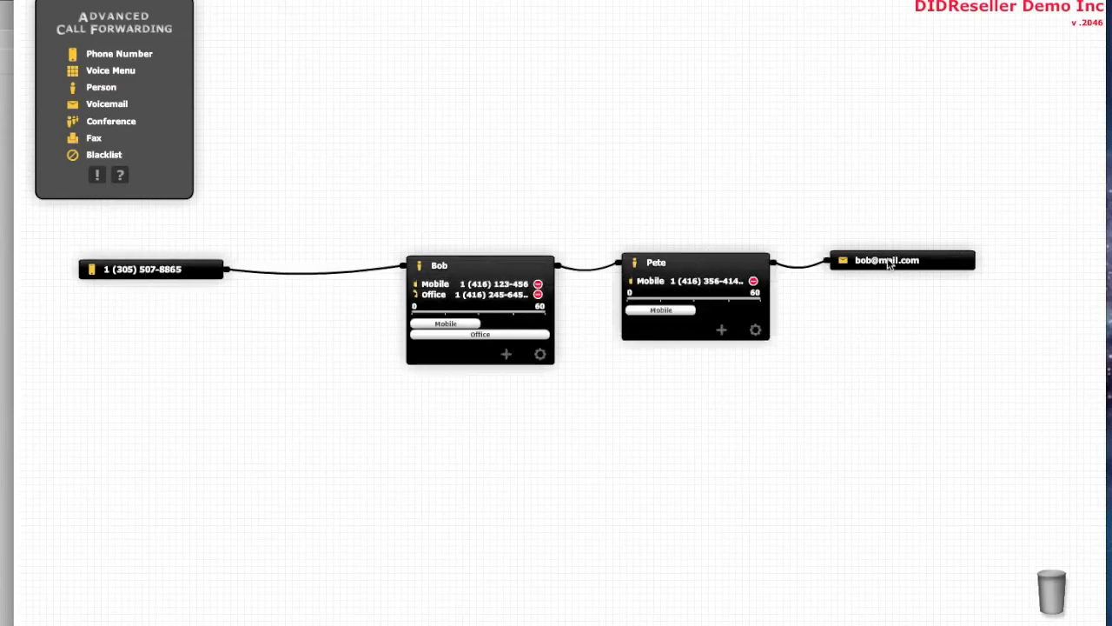
pyautogui.click(692, 266)
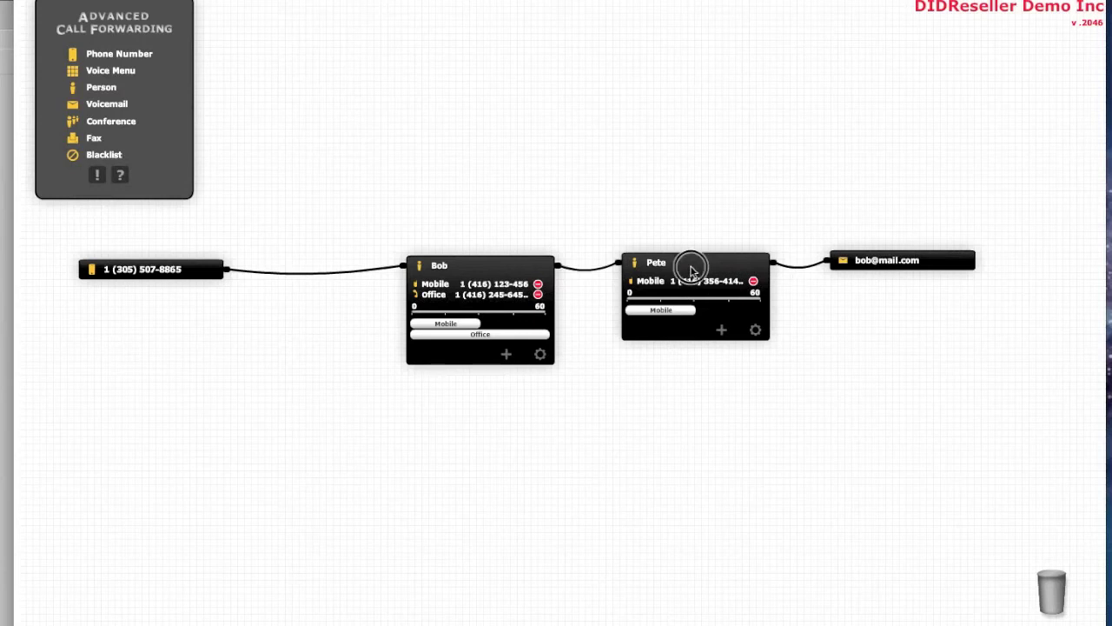
pyautogui.click(508, 267)
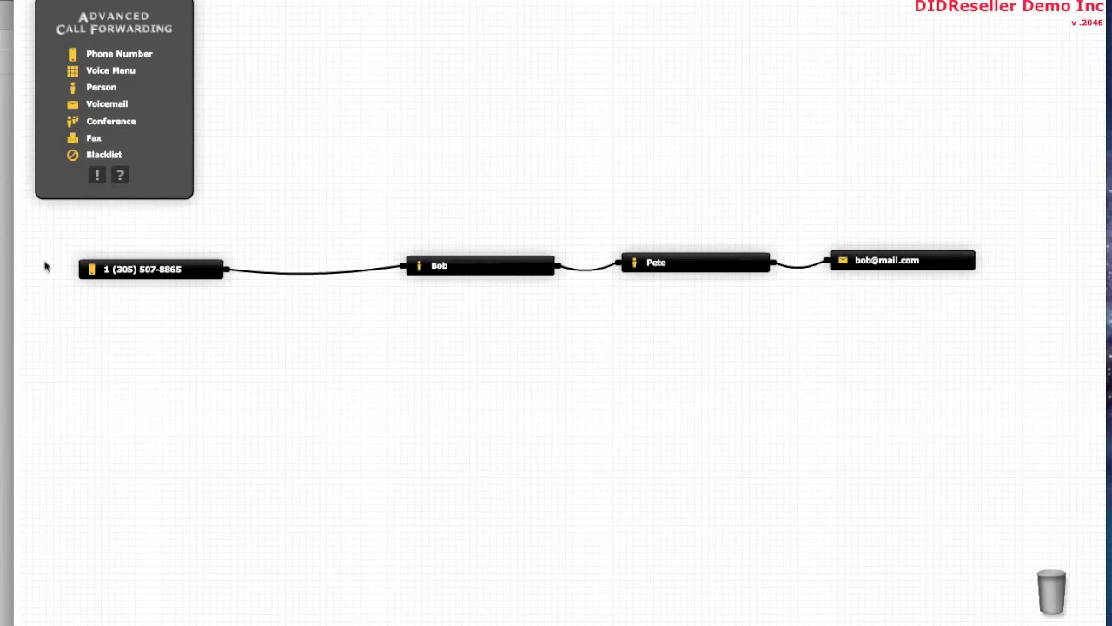
# - Place a Voice Menu below the flow, name it 'Bob and Pete co', and record its greeting
pyautogui.moveTo(110, 75); pyautogui.dragTo(379, 392)
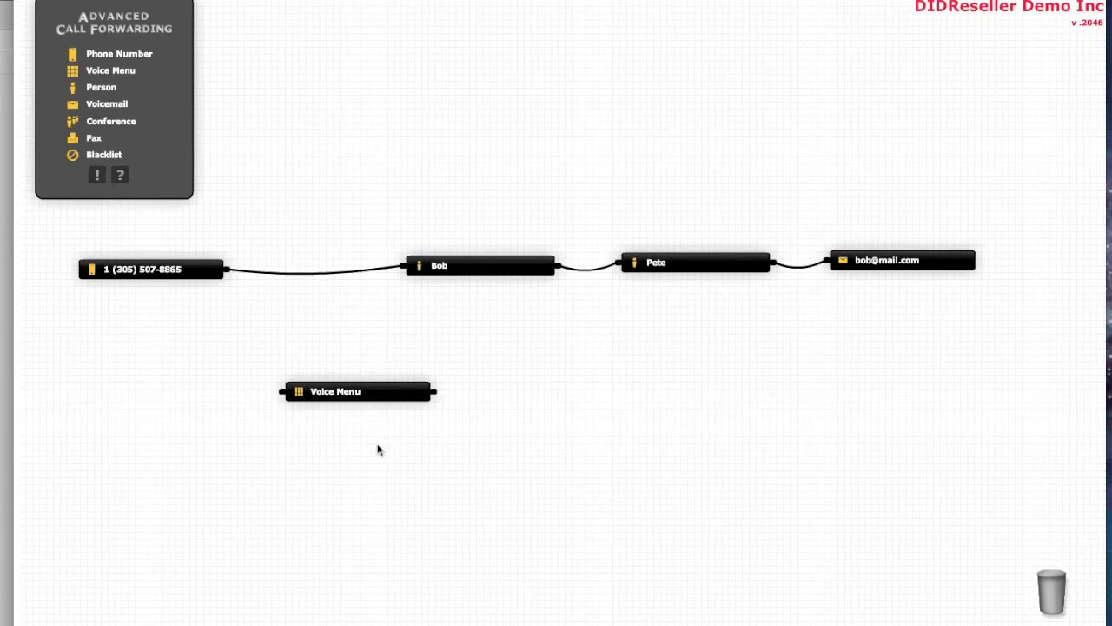
pyautogui.moveTo(394, 396)
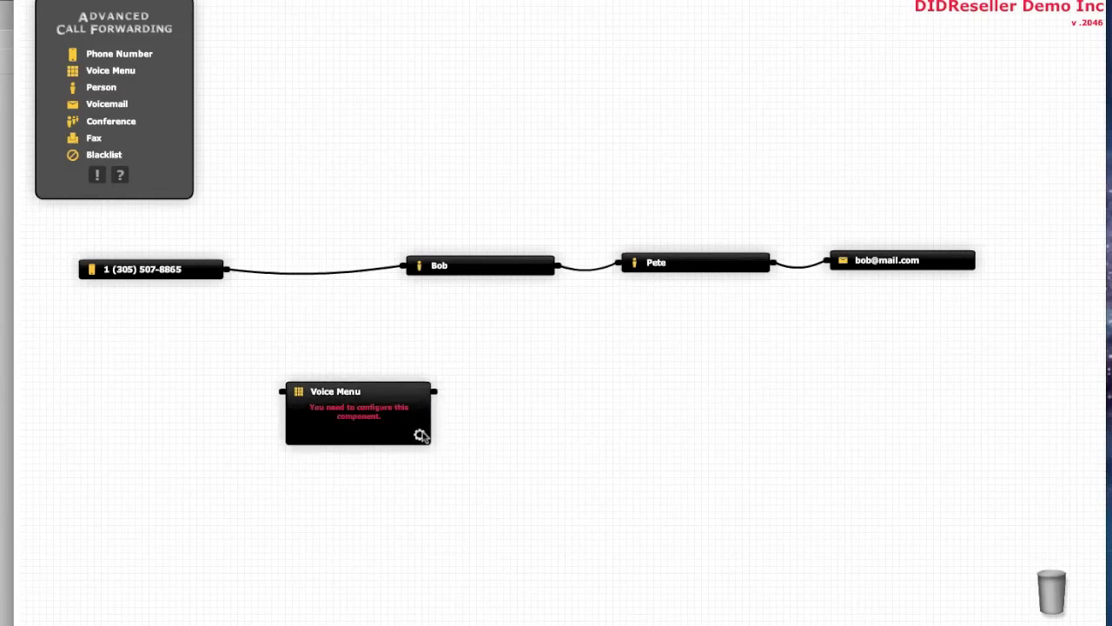
pyautogui.click(420, 435)
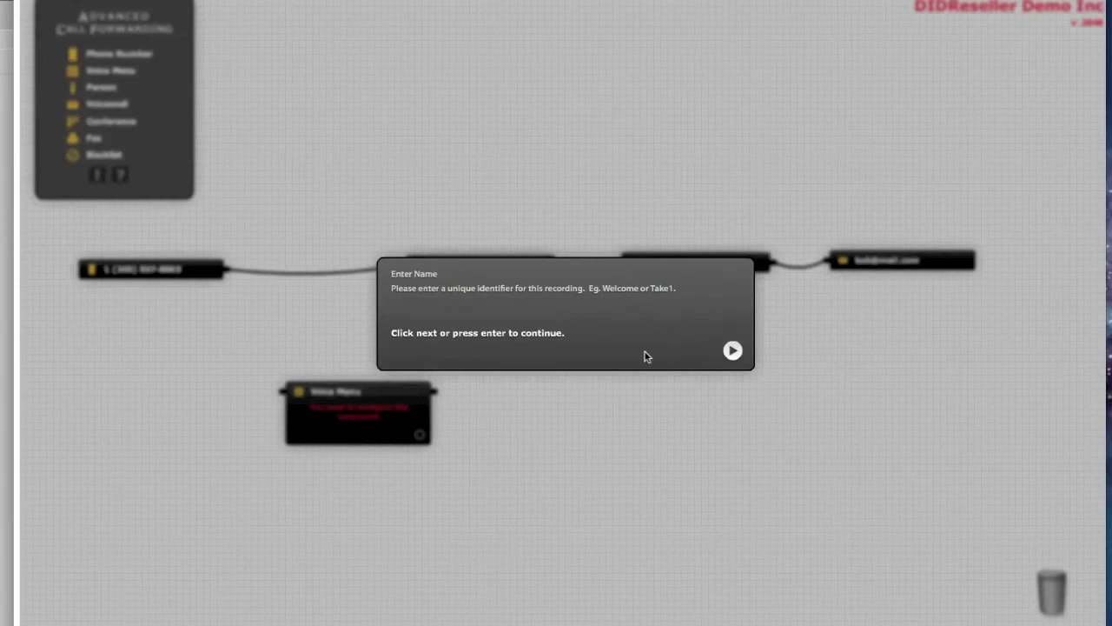
pyautogui.write('Bob and Pete co')
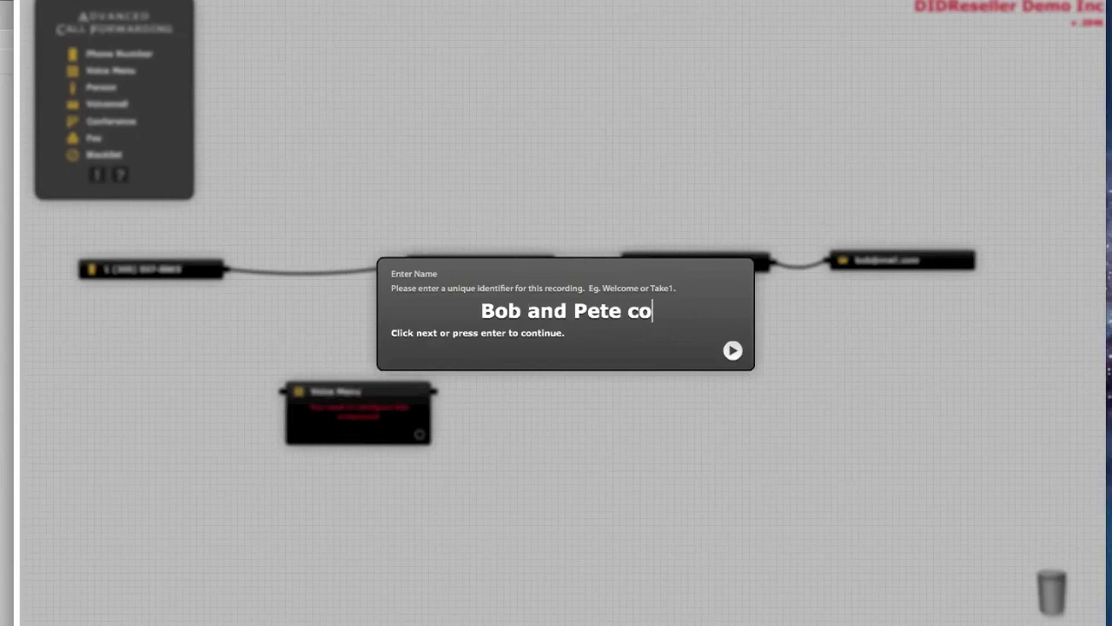
pyautogui.press('Return')
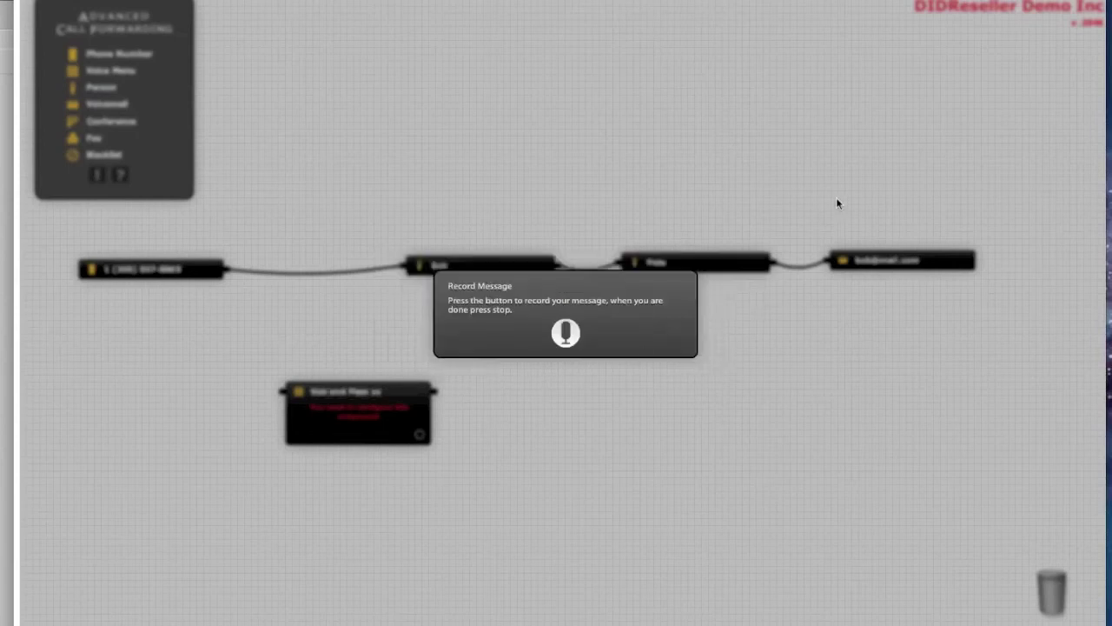
pyautogui.click(565, 334)
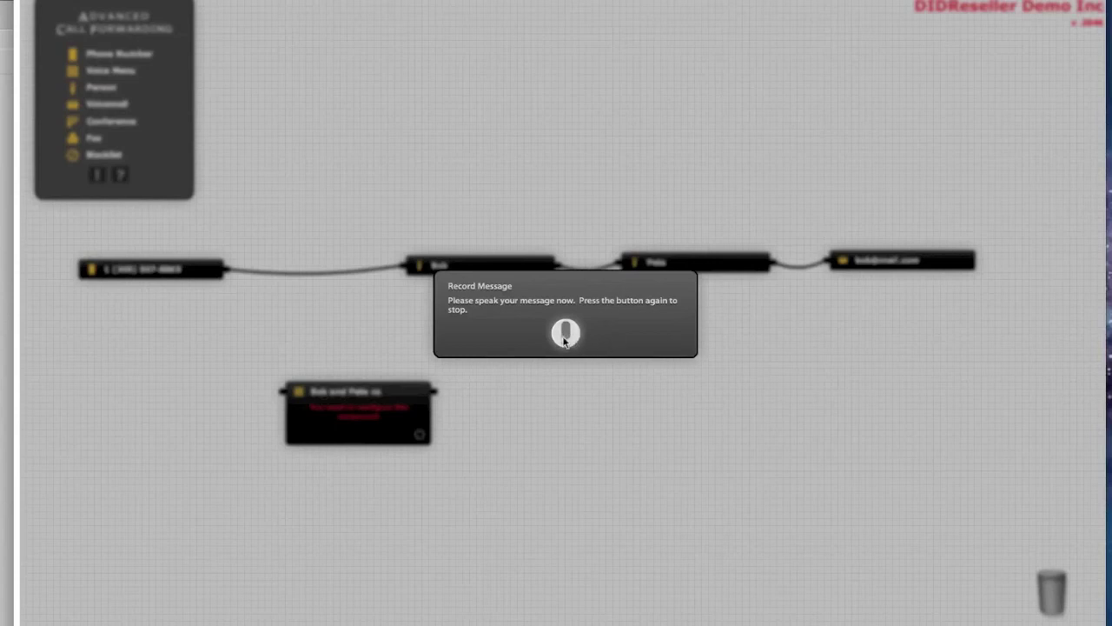
pyautogui.click(565, 334)
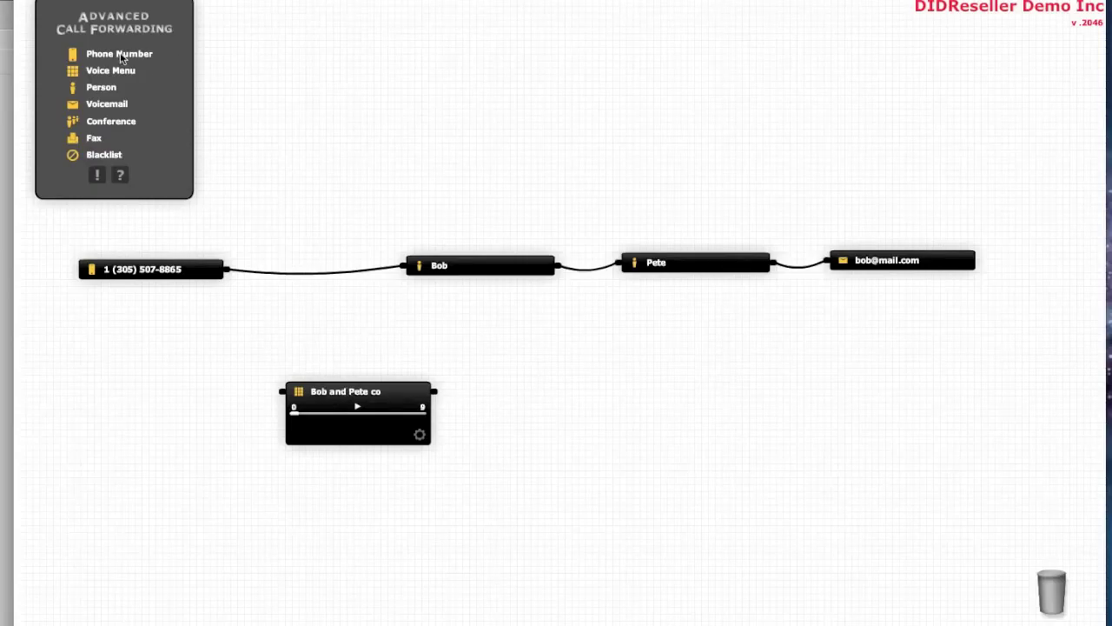
pyautogui.moveTo(116, 55); pyautogui.dragTo(133, 285)
pyautogui.moveTo(141, 206); pyautogui.dragTo(158, 392)
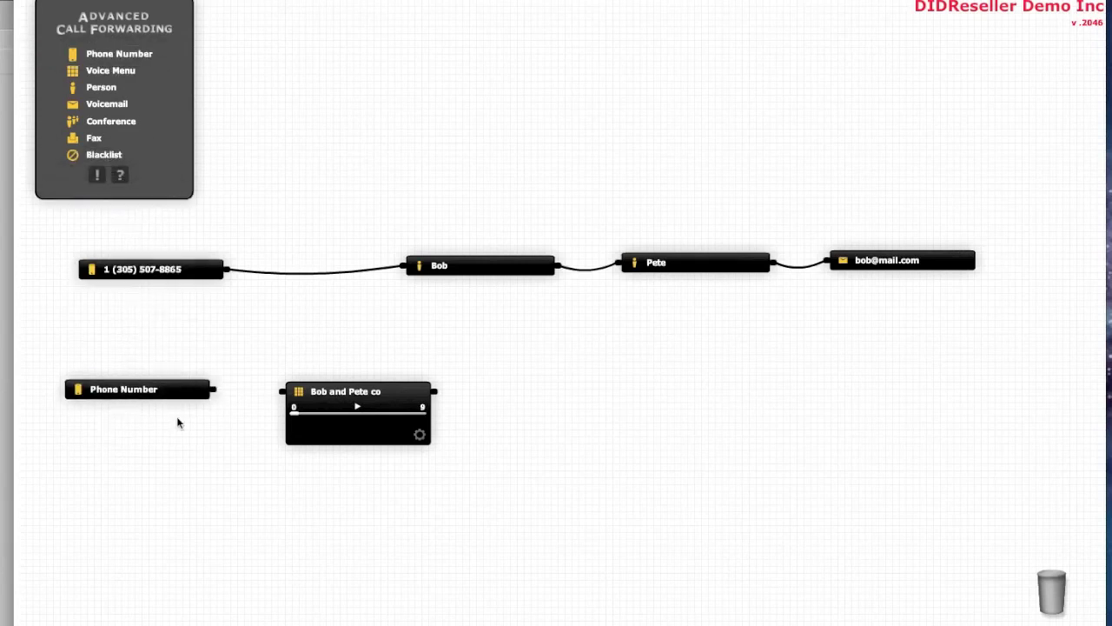
pyautogui.click(167, 393)
pyautogui.click(199, 432)
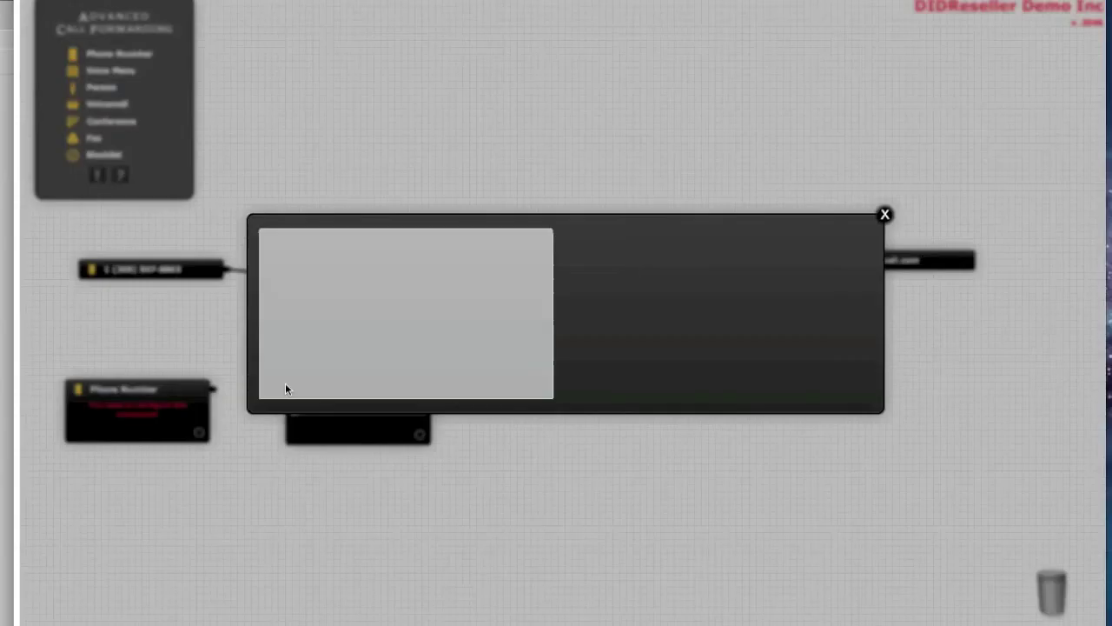
pyautogui.click(378, 252)
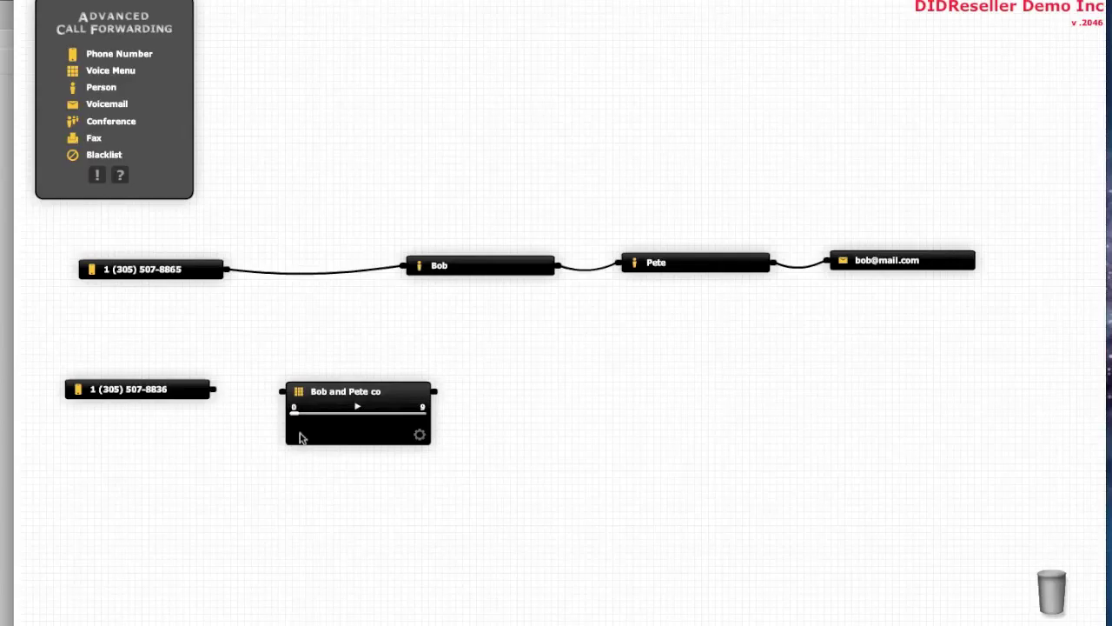
# - Connect 8836 to the Bob and Pete co menu, routing option 1 to Bob and another option to Pete
pyautogui.moveTo(359, 391); pyautogui.dragTo(400, 370)
pyautogui.moveTo(217, 393); pyautogui.dragTo(324, 371)
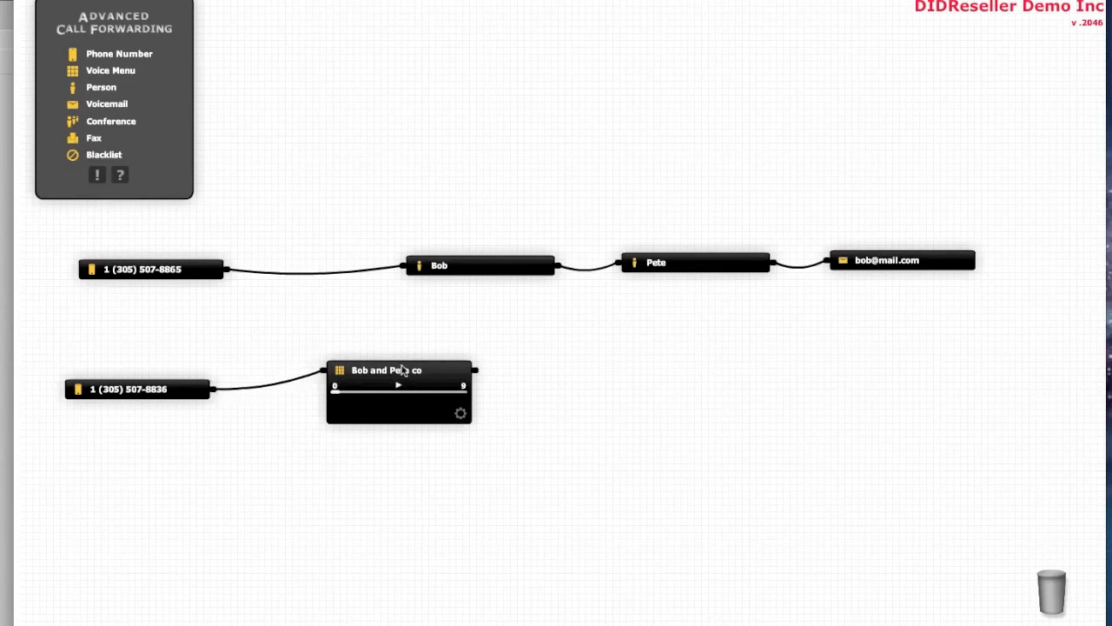
pyautogui.moveTo(460, 395); pyautogui.dragTo(405, 262)
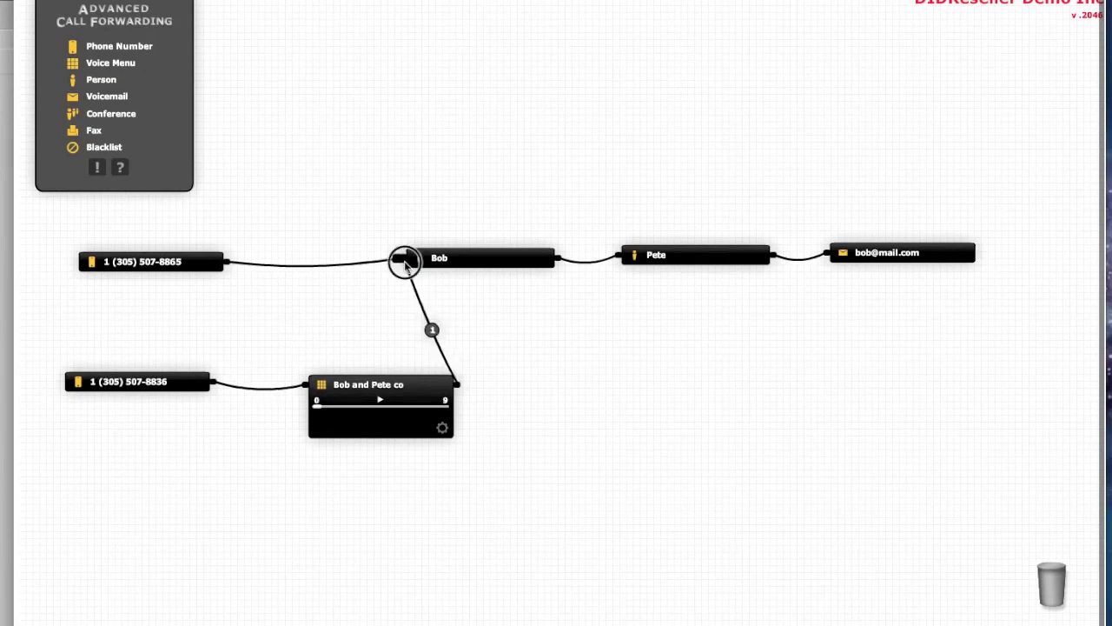
pyautogui.moveTo(455, 384); pyautogui.dragTo(635, 261)
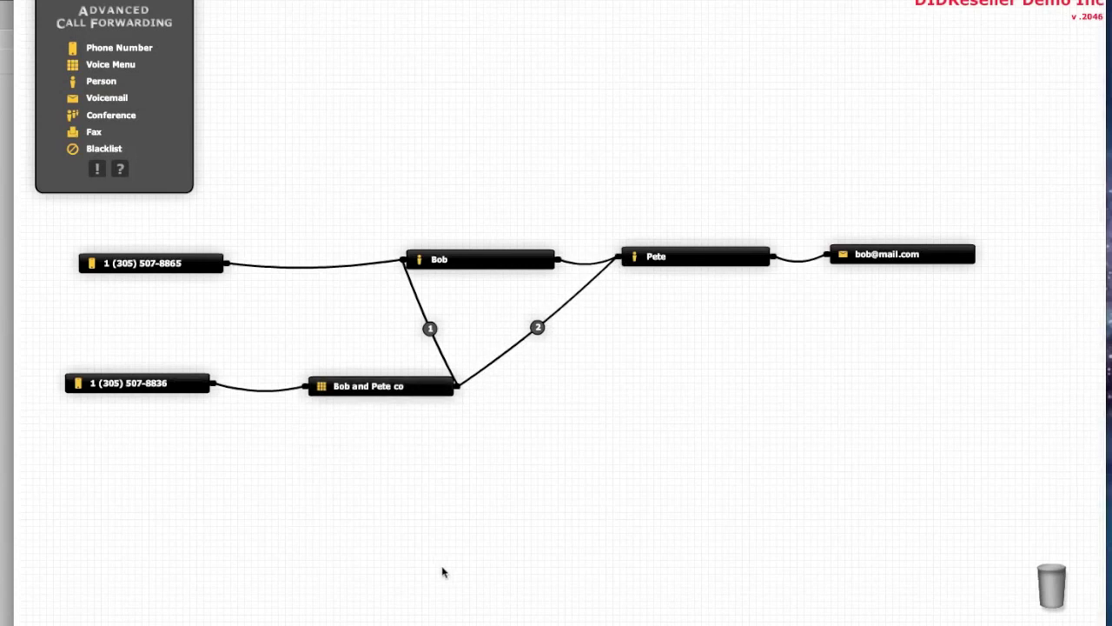
pyautogui.moveTo(432, 332)
pyautogui.moveTo(540, 333)
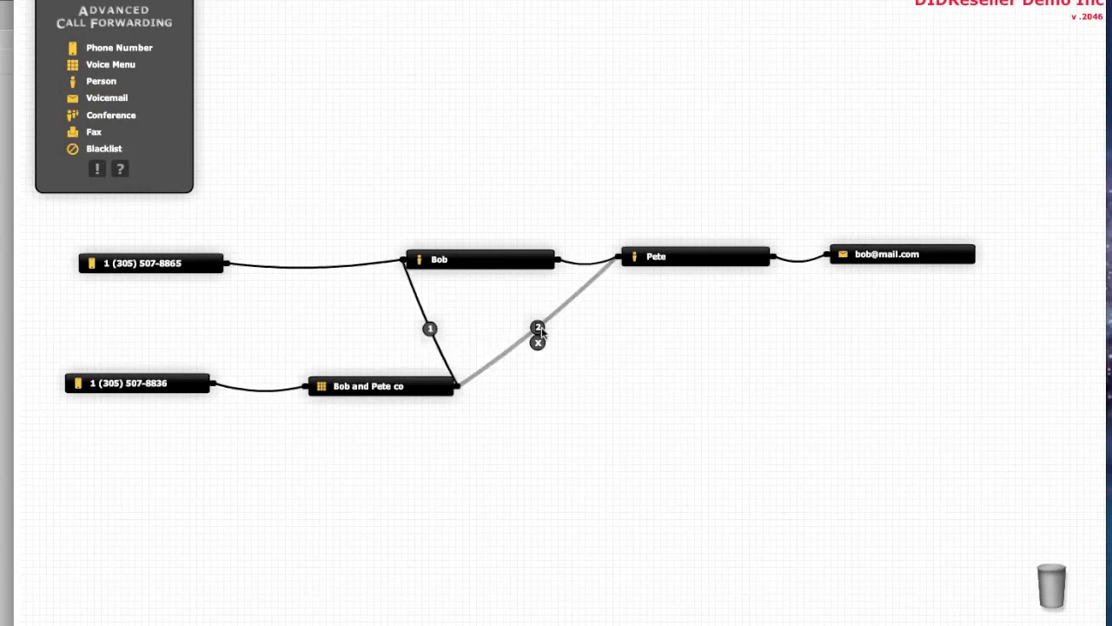
pyautogui.click(538, 330)
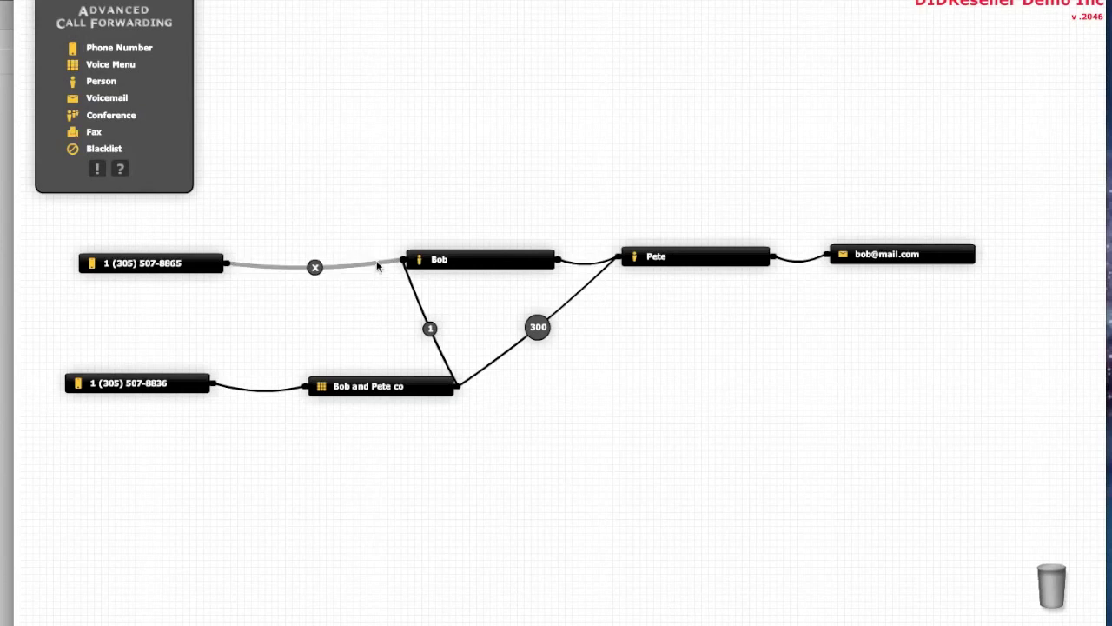
pyautogui.moveTo(378, 267); pyautogui.dragTo(302, 389)
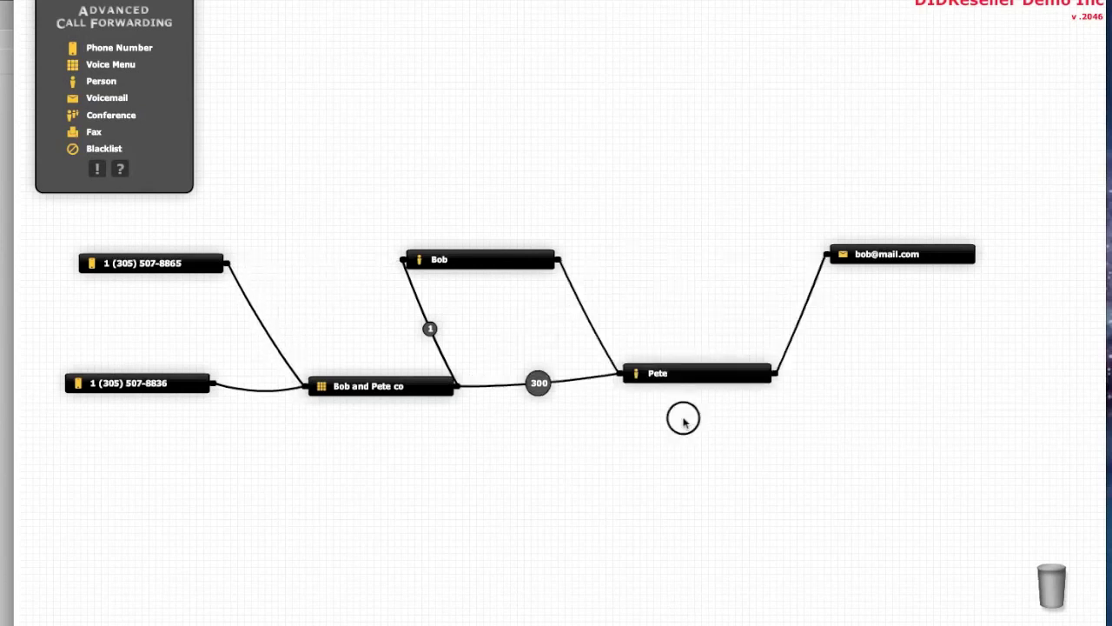
pyautogui.moveTo(684, 261); pyautogui.dragTo(684, 439)
pyautogui.click(588, 358)
pyautogui.moveTo(606, 326); pyautogui.dragTo(825, 254)
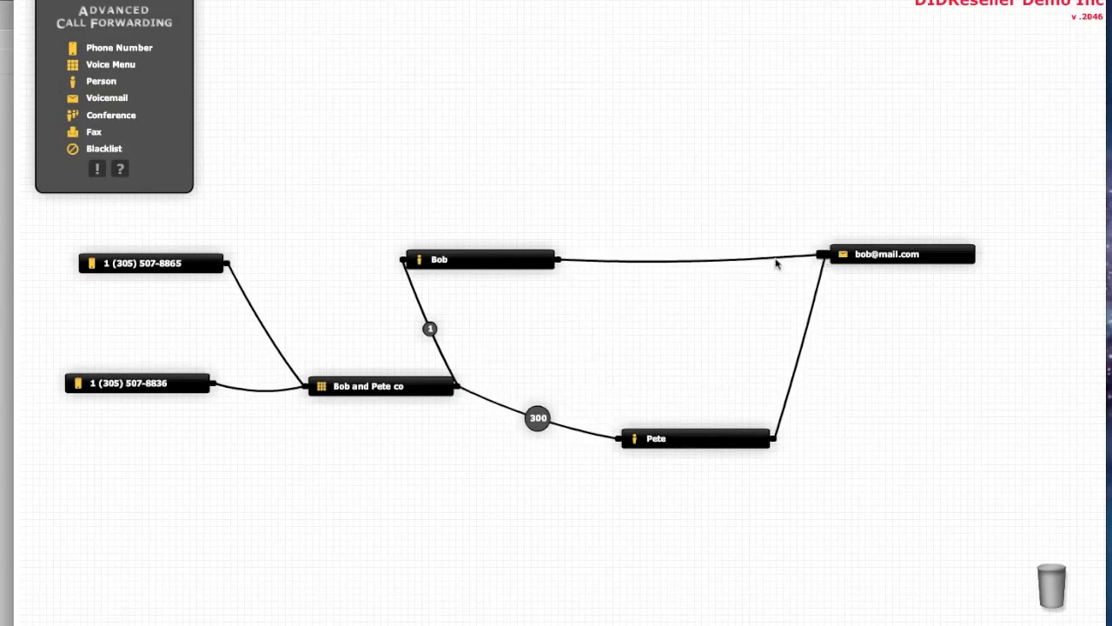
pyautogui.moveTo(476, 264); pyautogui.dragTo(653, 259)
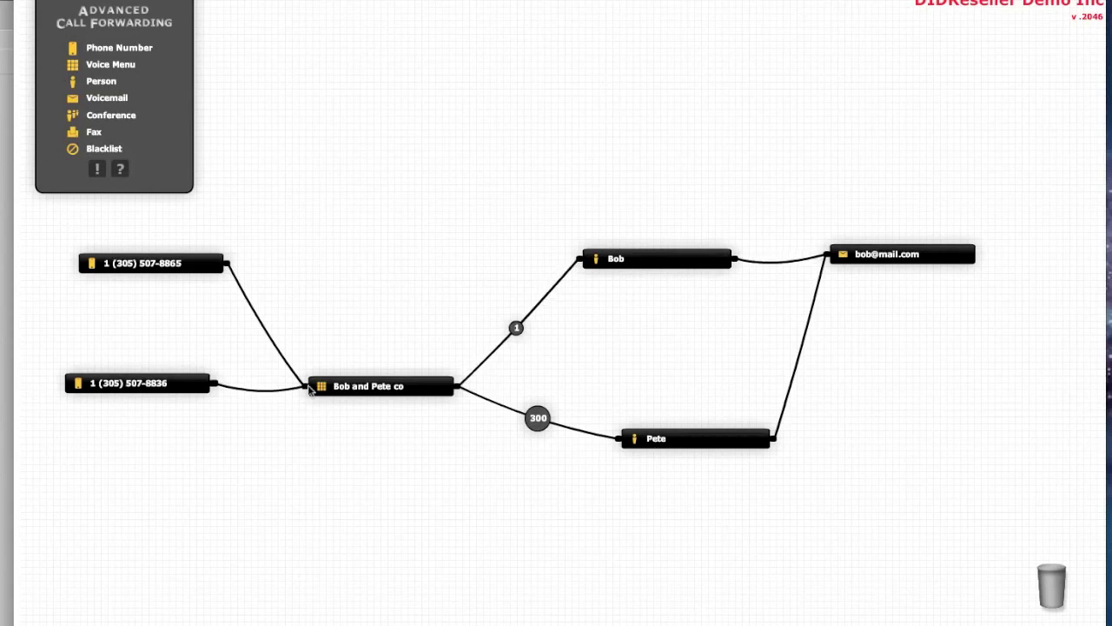
pyautogui.moveTo(398, 387); pyautogui.dragTo(404, 333)
pyautogui.moveTo(722, 441); pyautogui.dragTo(709, 380)
pyautogui.moveTo(942, 257); pyautogui.dragTo(954, 318)
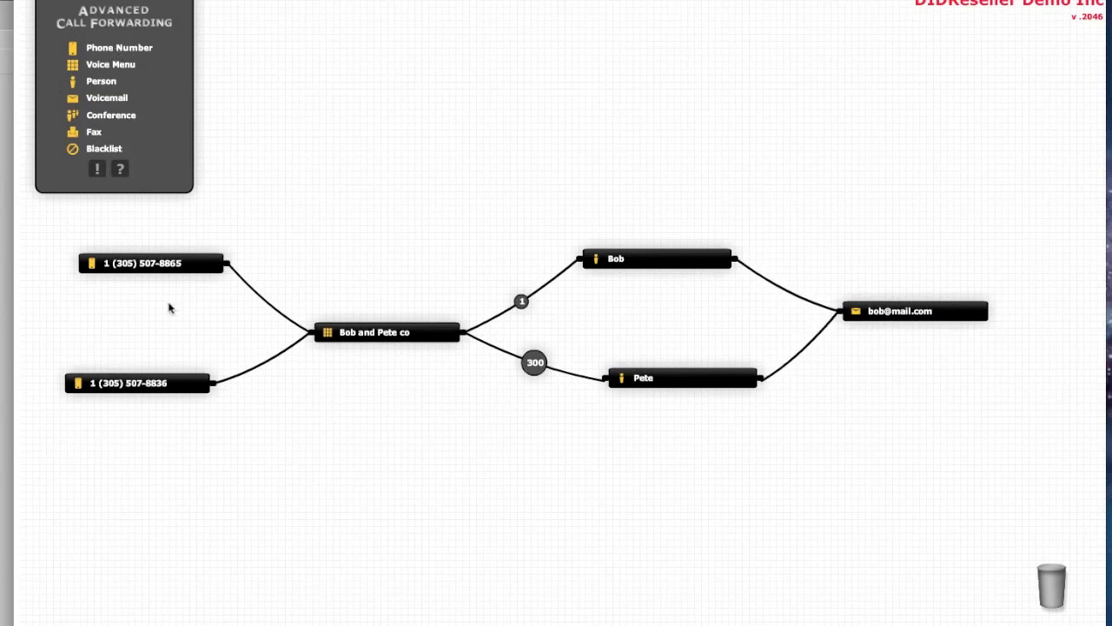
pyautogui.moveTo(152, 265); pyautogui.dragTo(1028, 578)
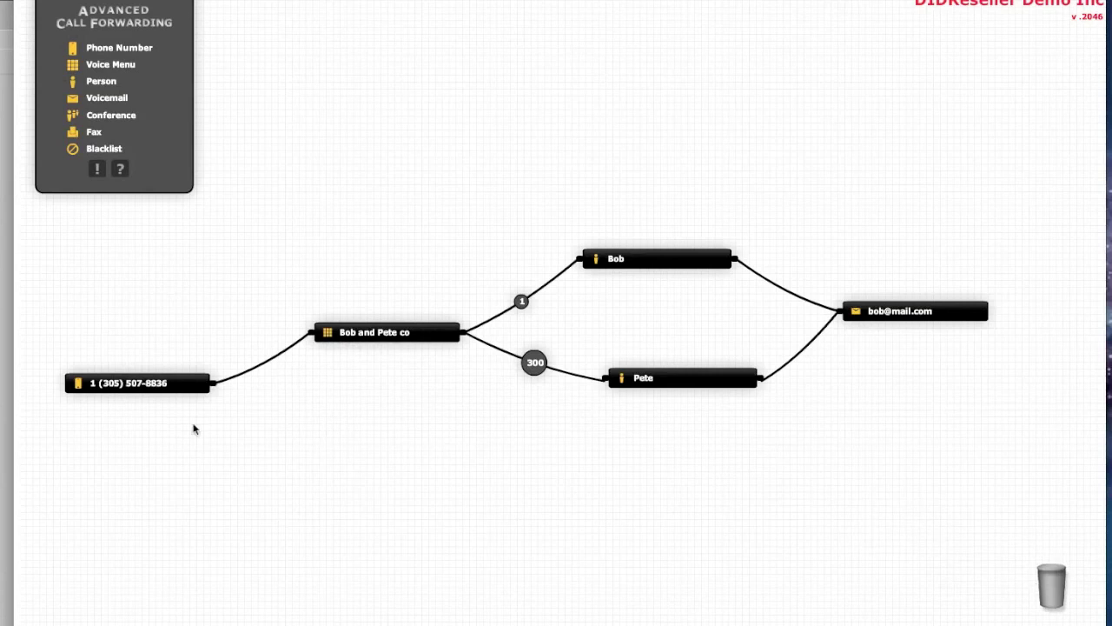
pyautogui.moveTo(156, 387); pyautogui.dragTo(159, 320)
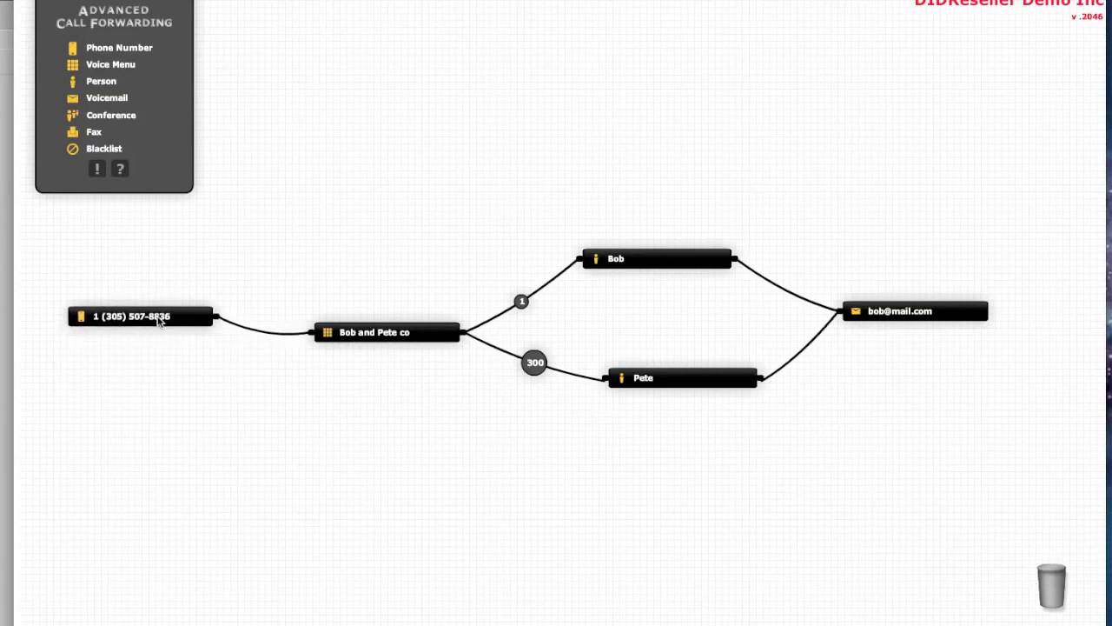